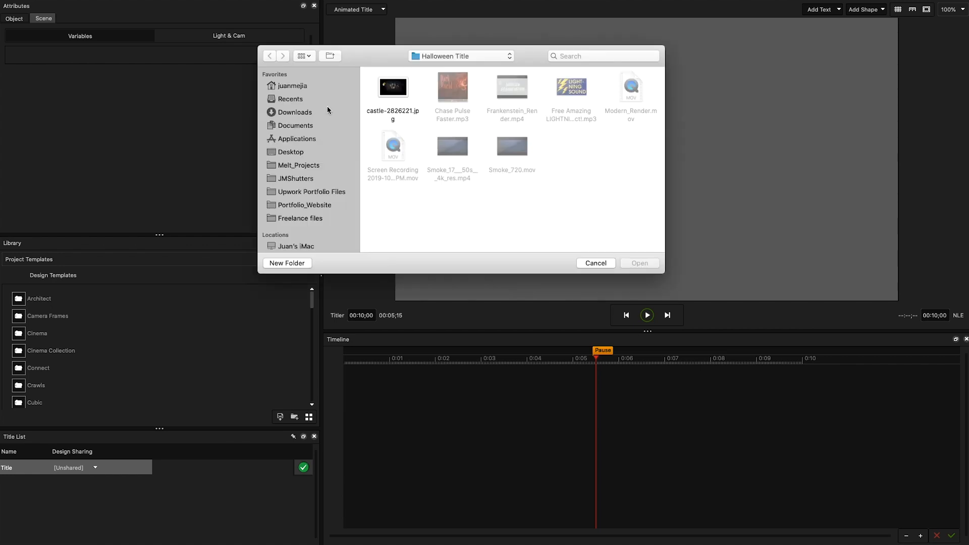
Step: Import castle-2826221.jpg from the Halloween Title folder, then enlarge and position it to fill the frame with the full moon in view
click(392, 103)
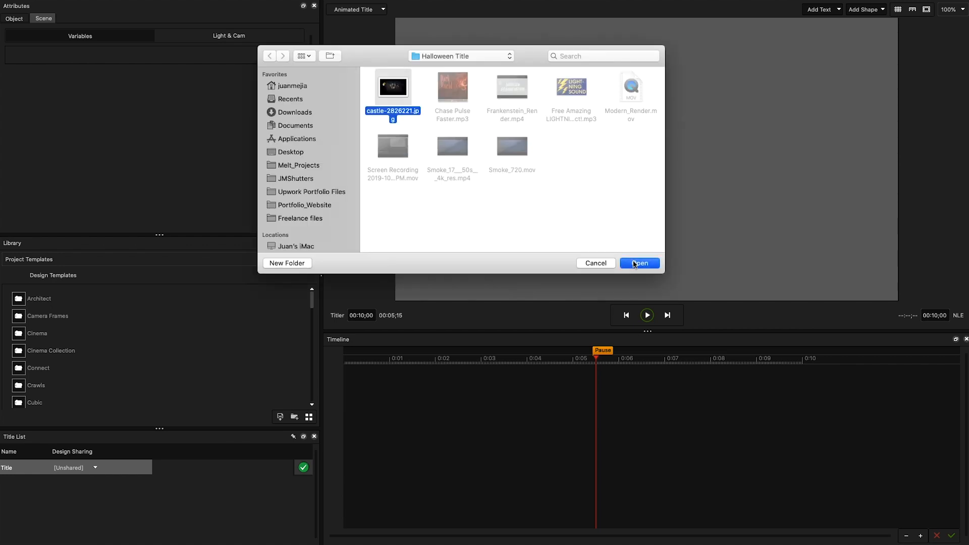
click(634, 263)
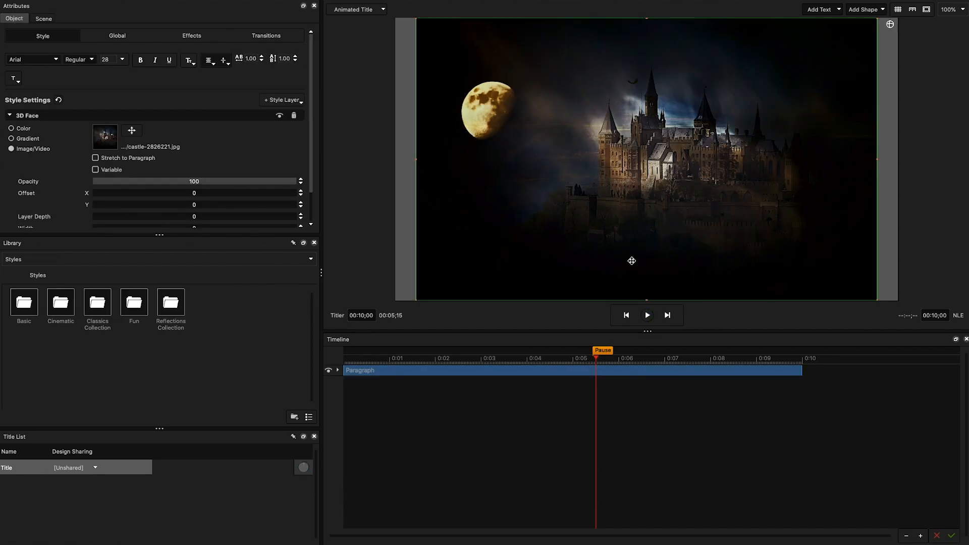
drag(597, 205, 634, 187)
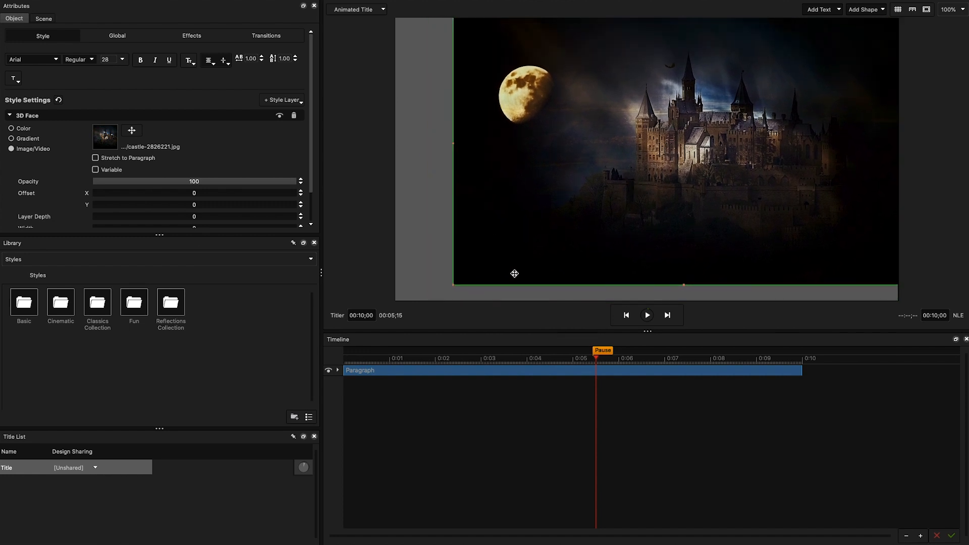
drag(455, 286, 325, 356)
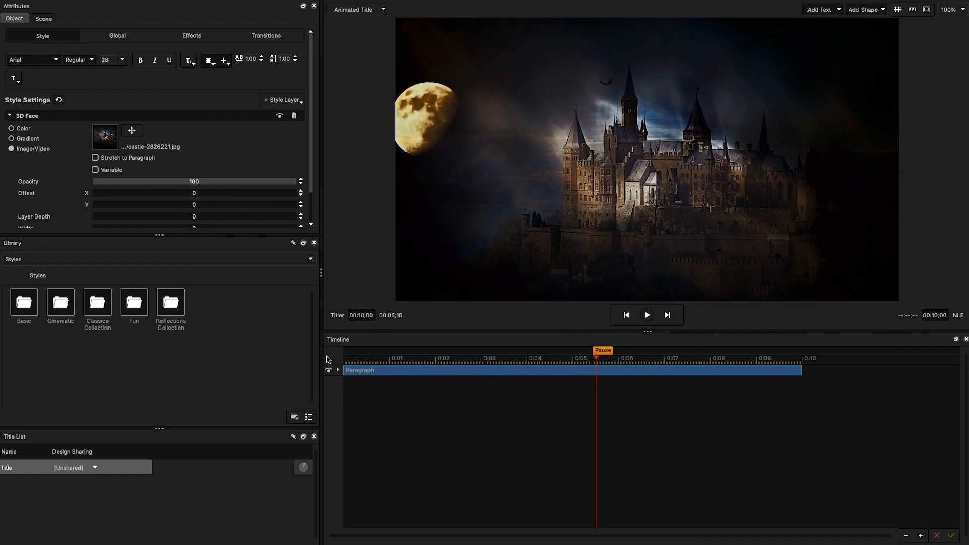
drag(564, 241, 608, 222)
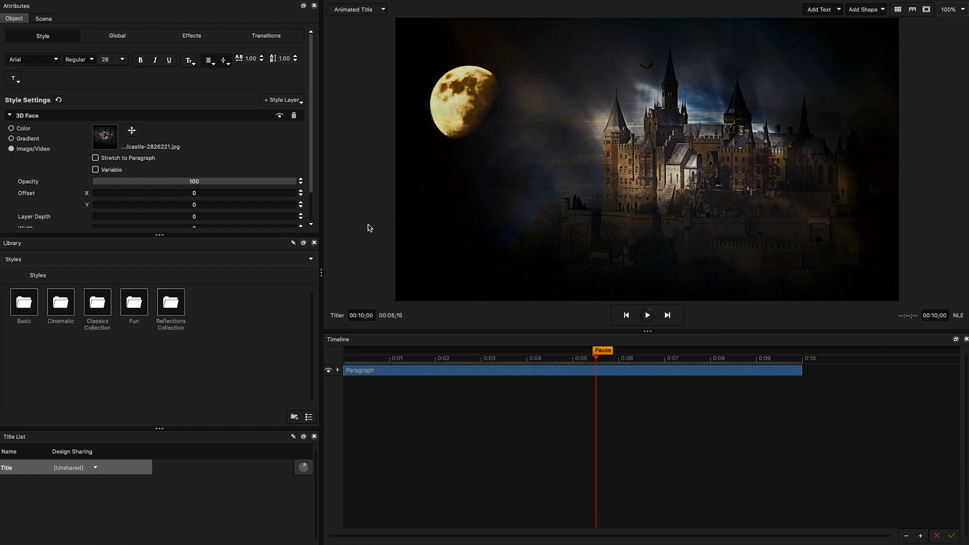
Step: Apply the Ektachrome preset of the Film Color 2 filter effect to the castle layer
click(310, 259)
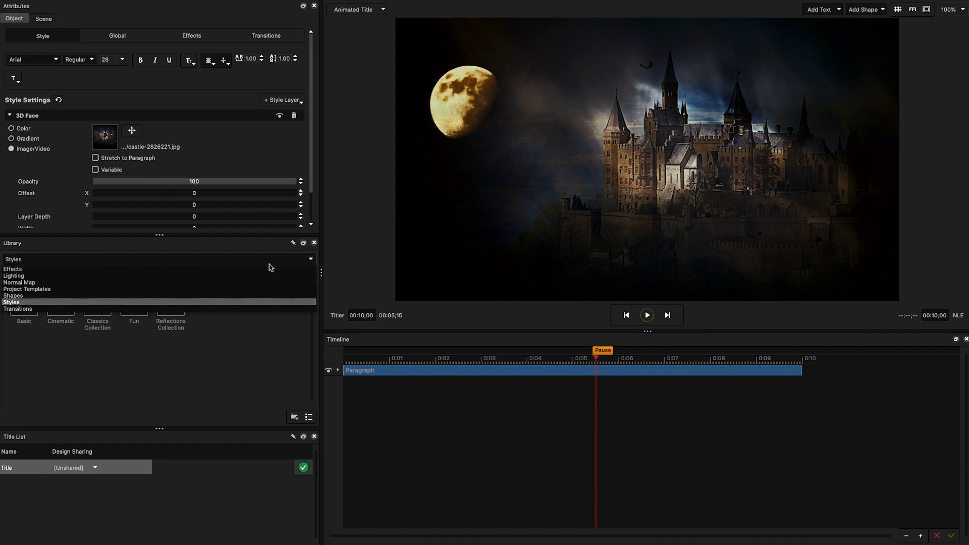
click(255, 270)
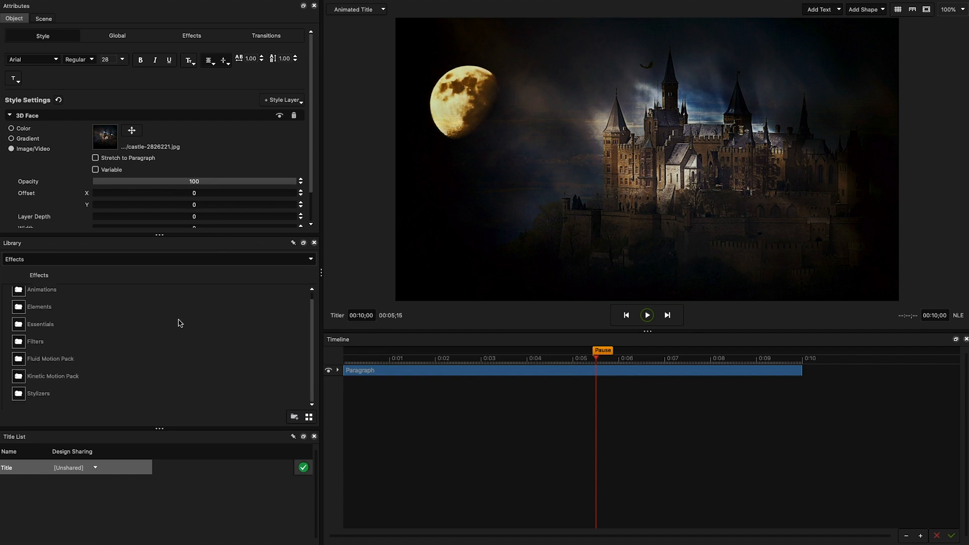
double_click(19, 341)
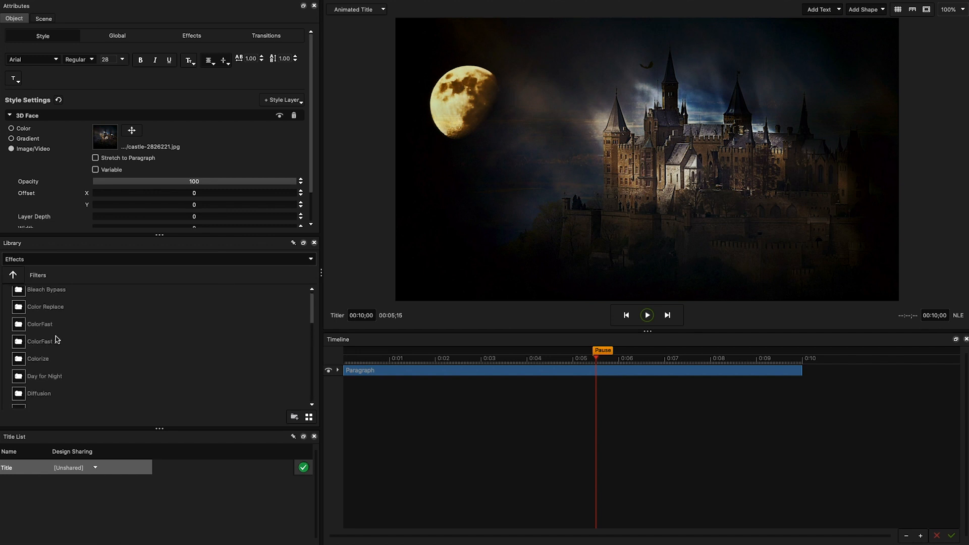
scroll(56, 340, down, 5)
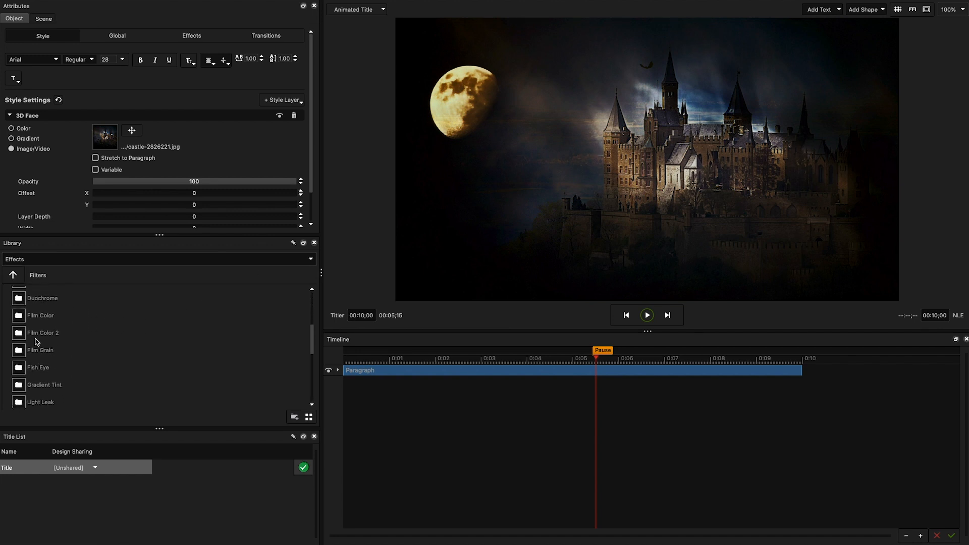
double_click(20, 334)
drag(42, 352, 372, 376)
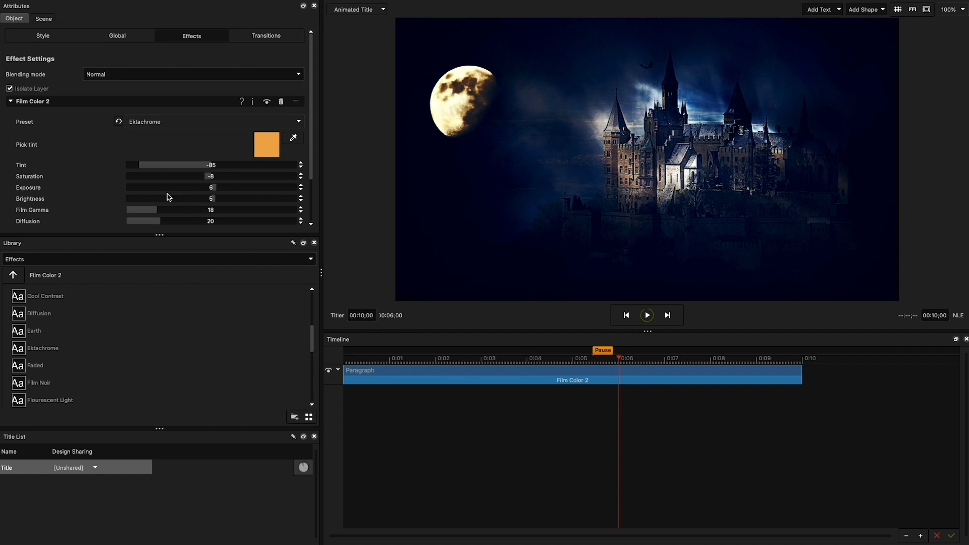
Step: Set the Film Color 2 tint to -100, exposure to -7 and brightness to -16
drag(147, 165, 107, 168)
drag(212, 190, 76, 194)
drag(211, 198, 105, 208)
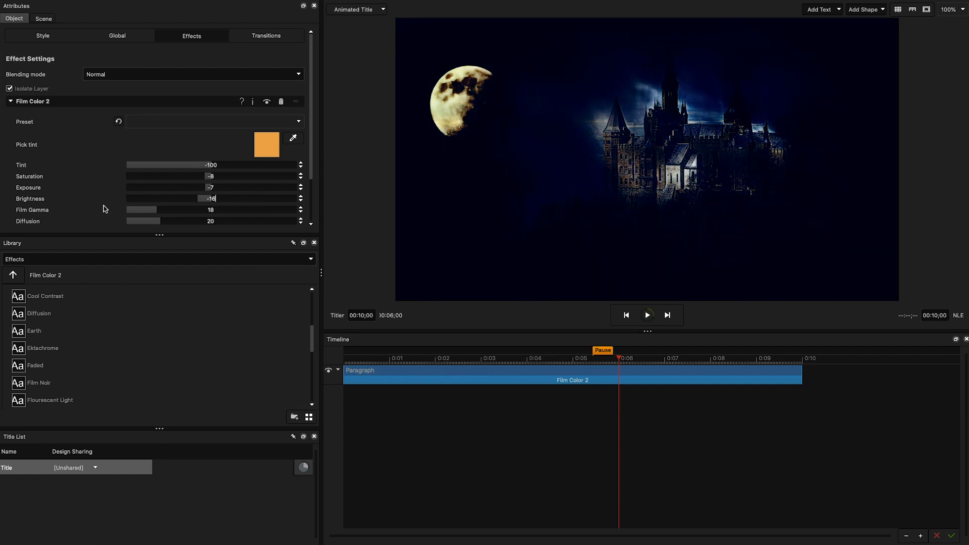
Step: Adjust the Film Color 2 vignette to size 14.8, strength 31.9 and feather 48
scroll(103, 205, down, 3)
click(20, 189)
scroll(112, 202, down, 4)
drag(165, 162, 216, 173)
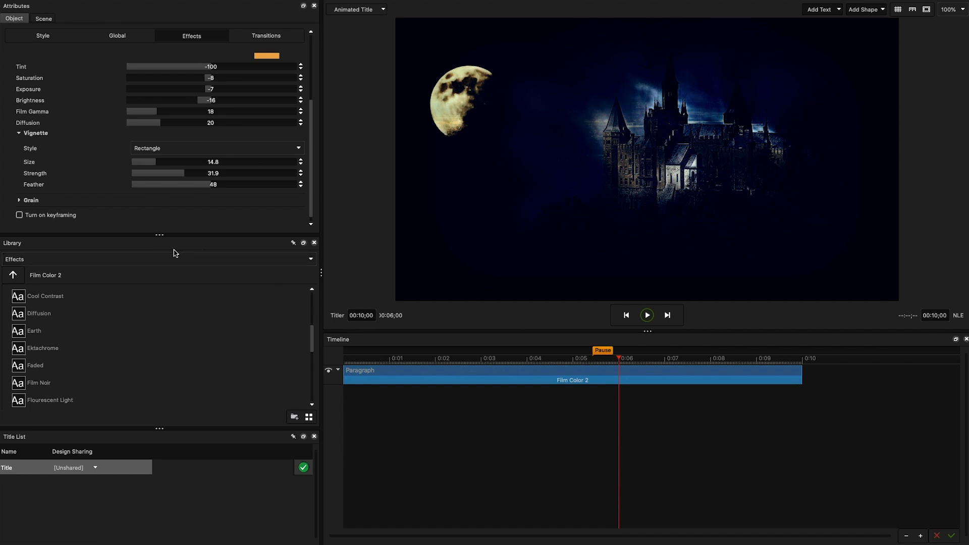
Step: Add the Cyan Spirit preset of the Diffusion filter to the castle layer and set its Blend to 60
scroll(80, 335, down, 3)
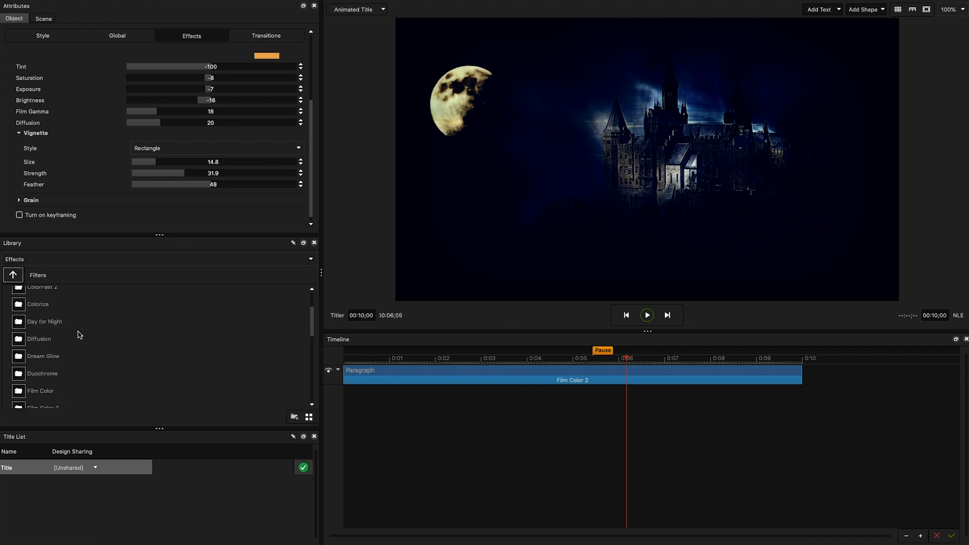
scroll(79, 335, up, 2)
double_click(18, 361)
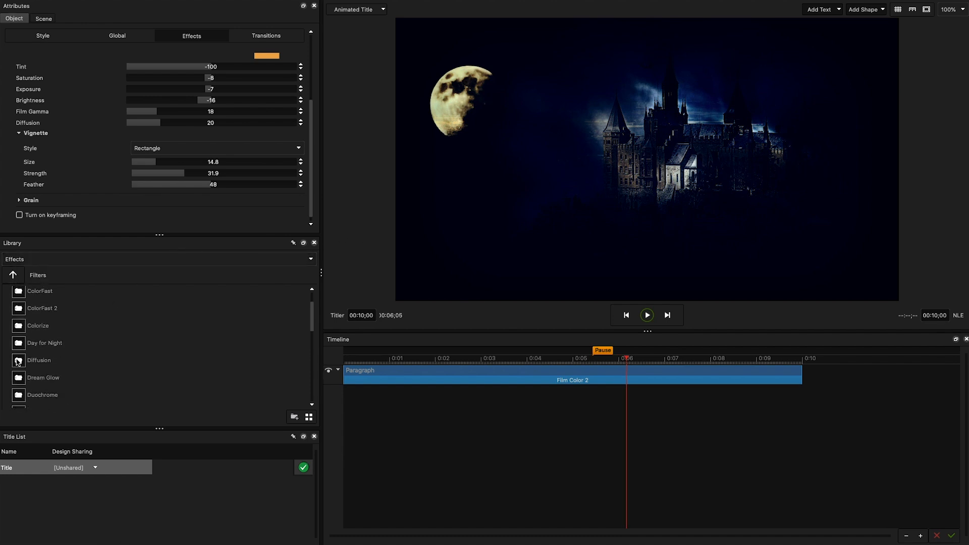
scroll(111, 361, down, 1)
drag(24, 334, 413, 378)
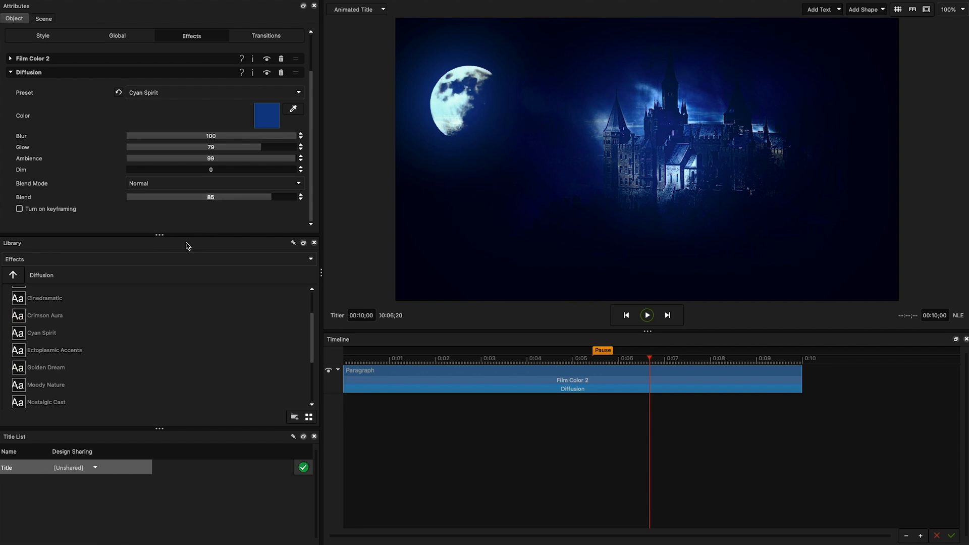
text(60)
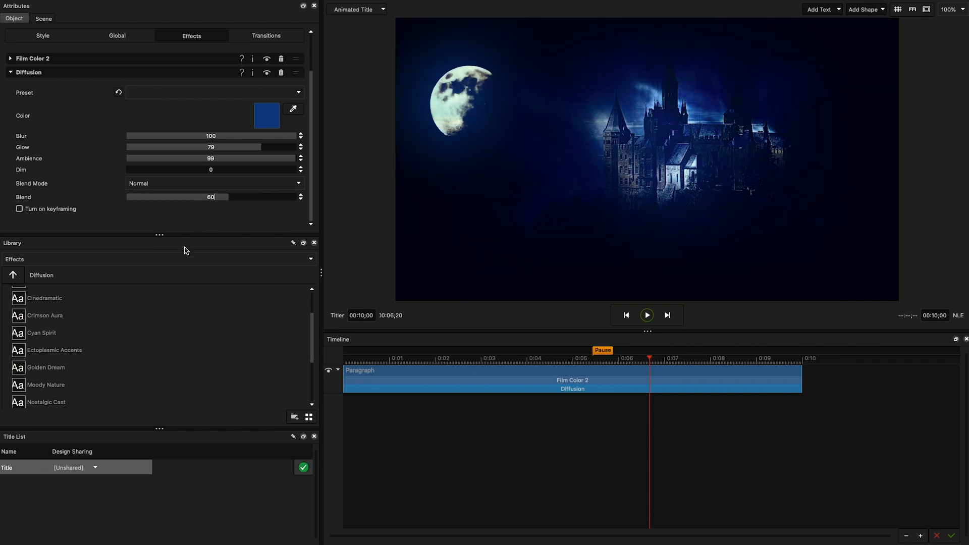
Step: Apply the Water preset of the Flicker stylizer to the castle layer and preview the animation from the beginning
click(11, 278)
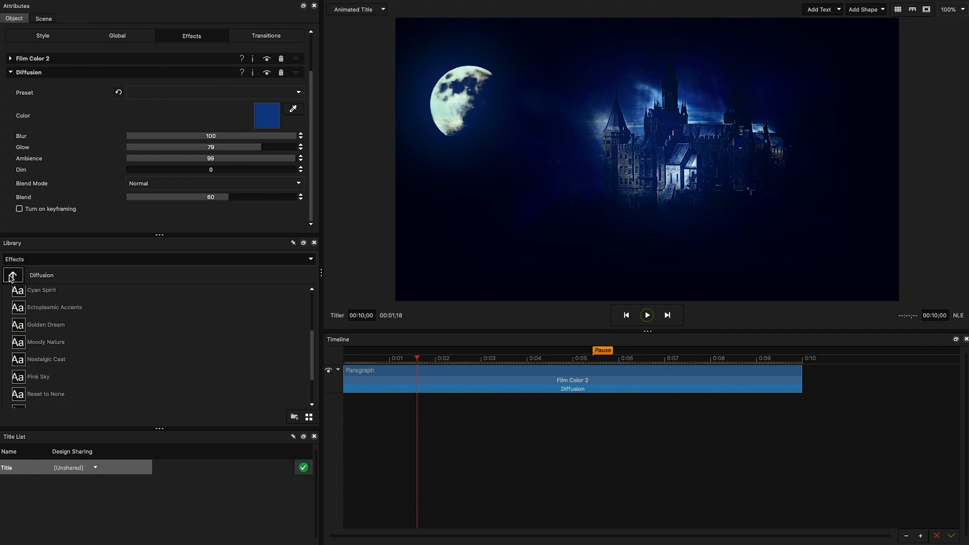
click(11, 278)
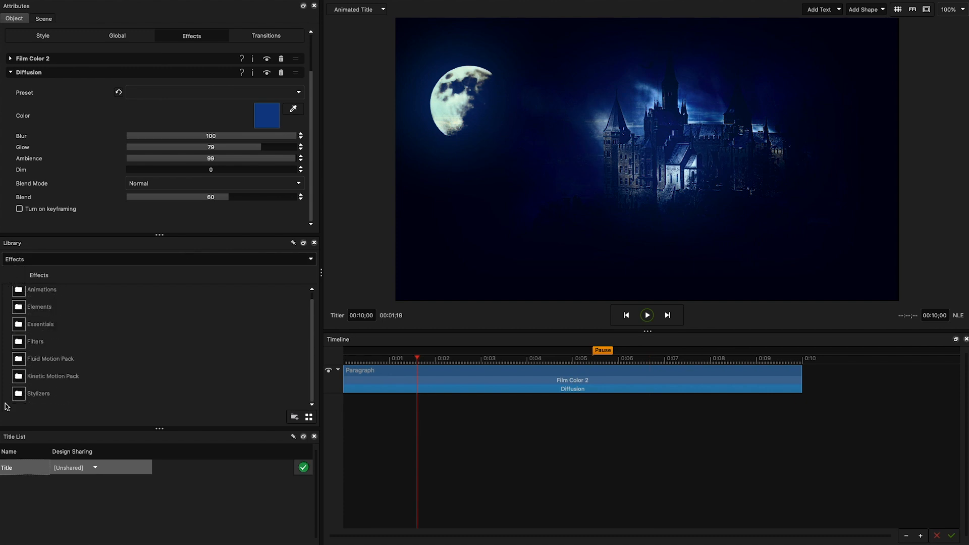
double_click(19, 394)
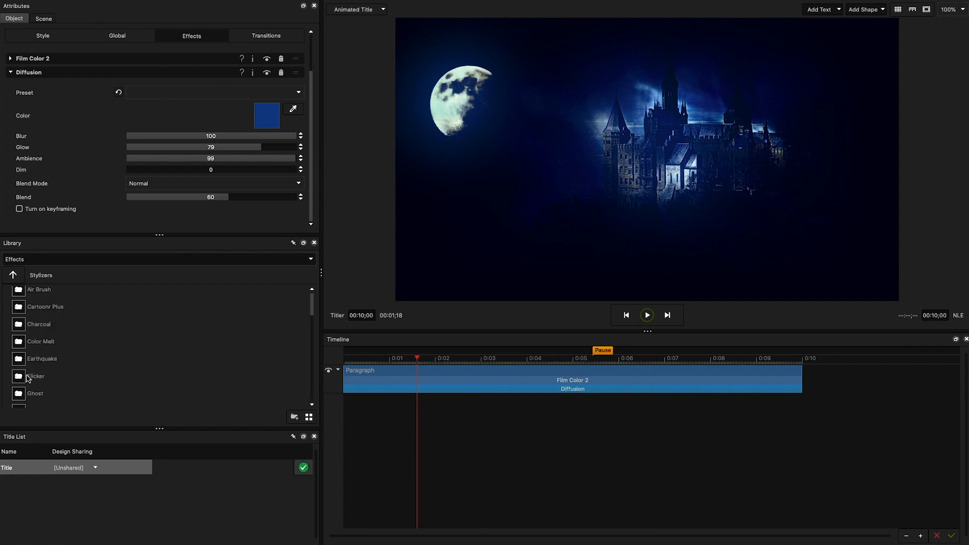
double_click(22, 378)
scroll(77, 368, down, 2)
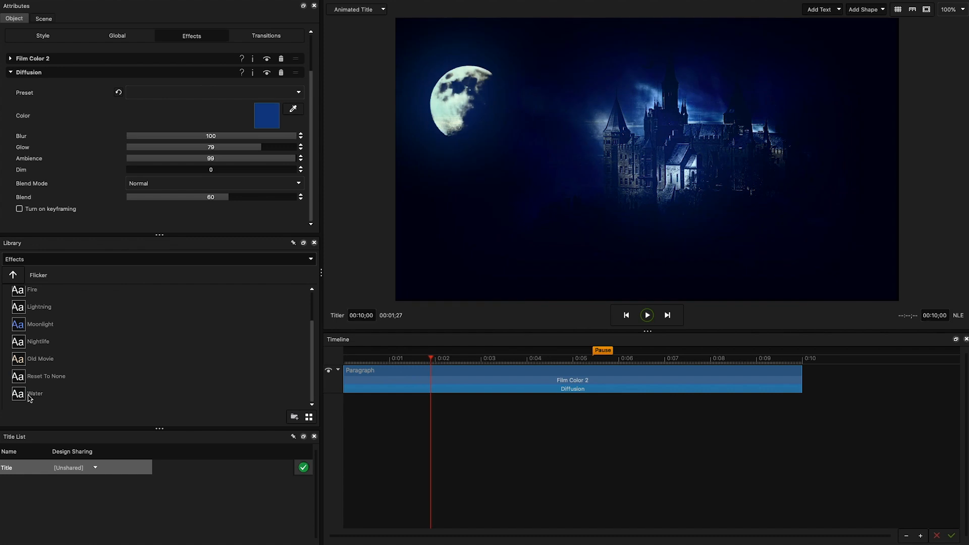
drag(97, 386, 329, 364)
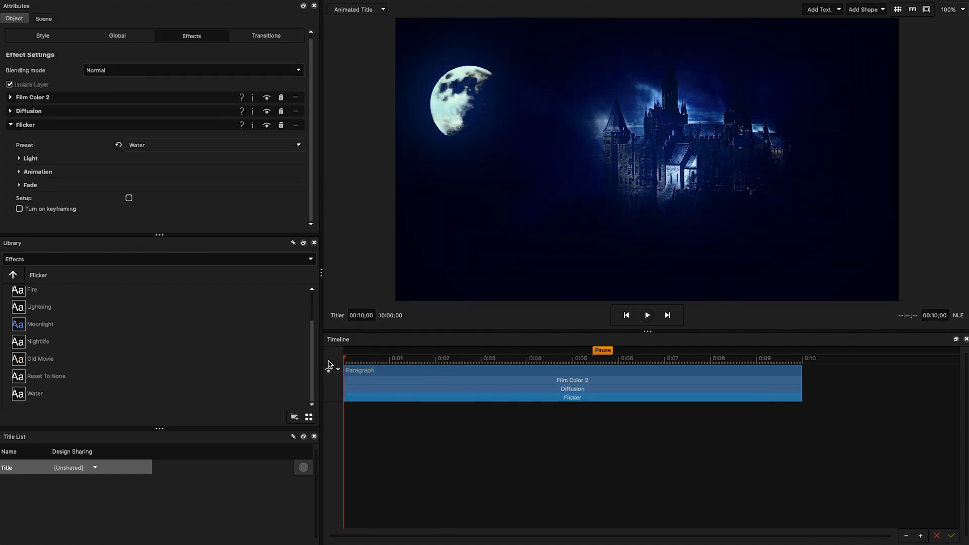
key(space)
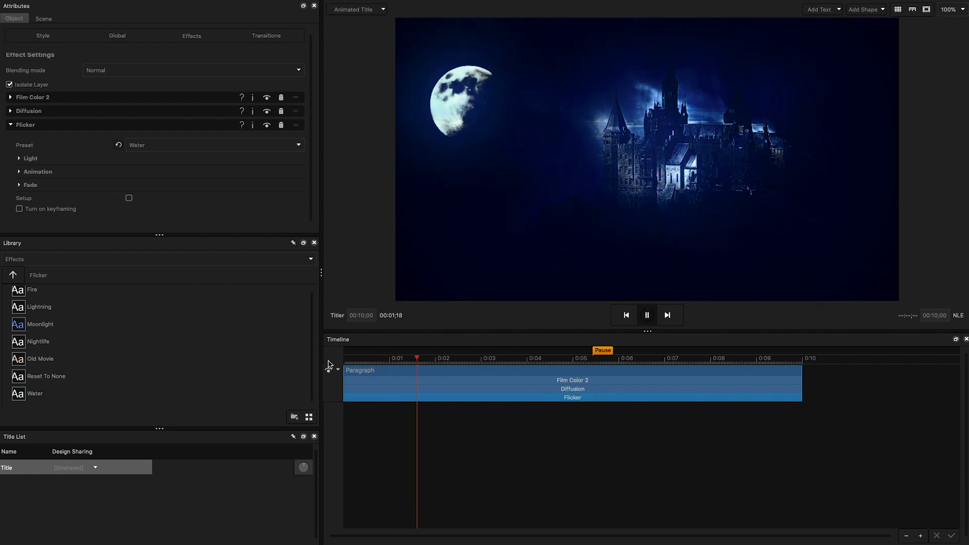
key(space)
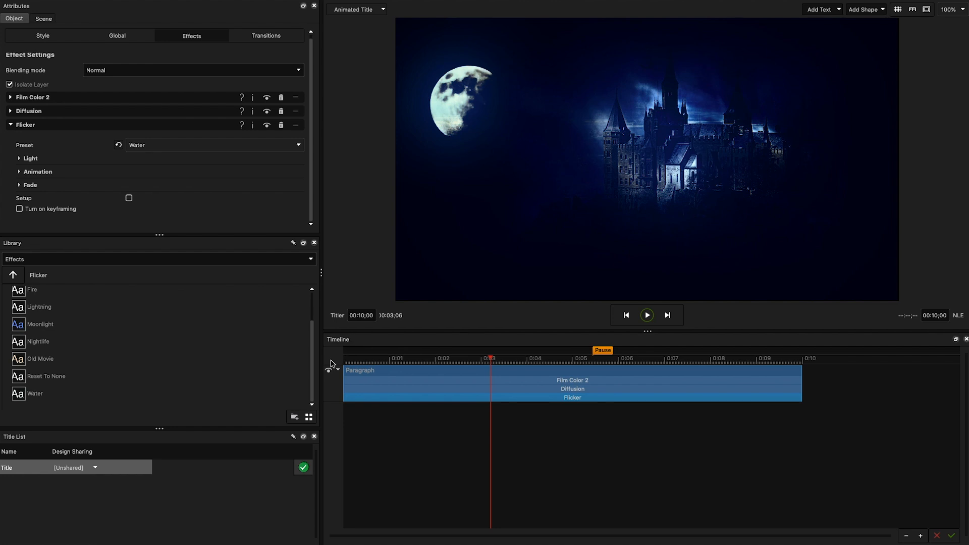
Step: Import the video Smoke_720.mov from the Halloween Title folder as a new layer above the castle
click(0, 1)
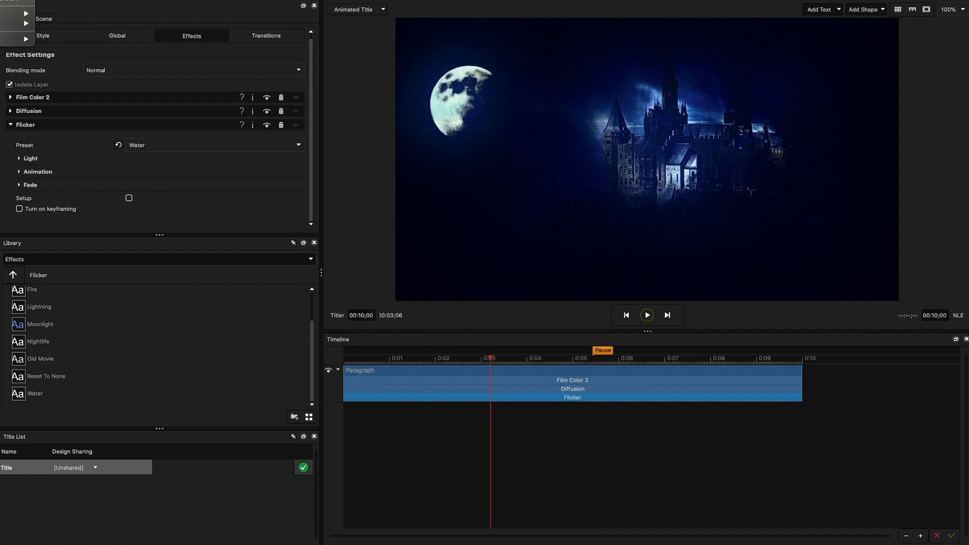
mouse_move(2, 14)
click(86, 23)
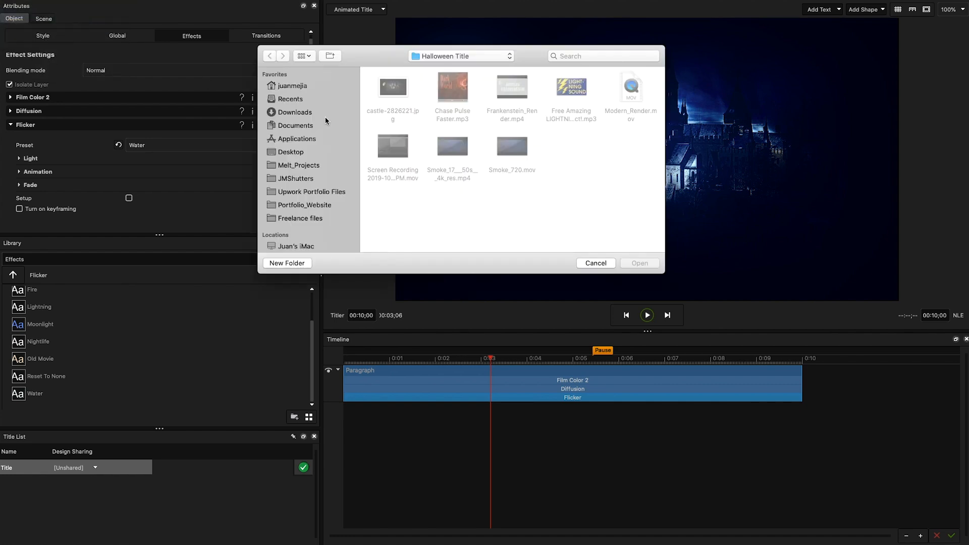
click(509, 144)
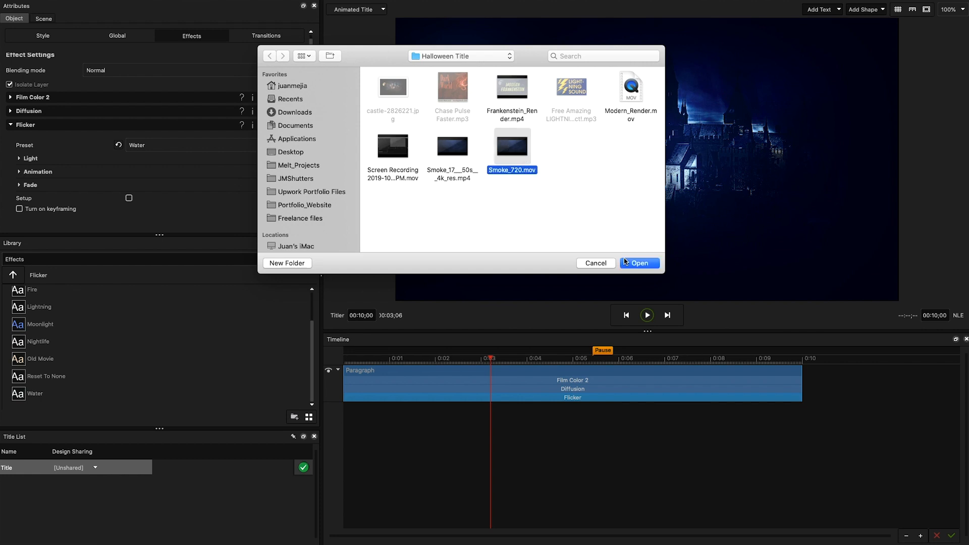
click(631, 263)
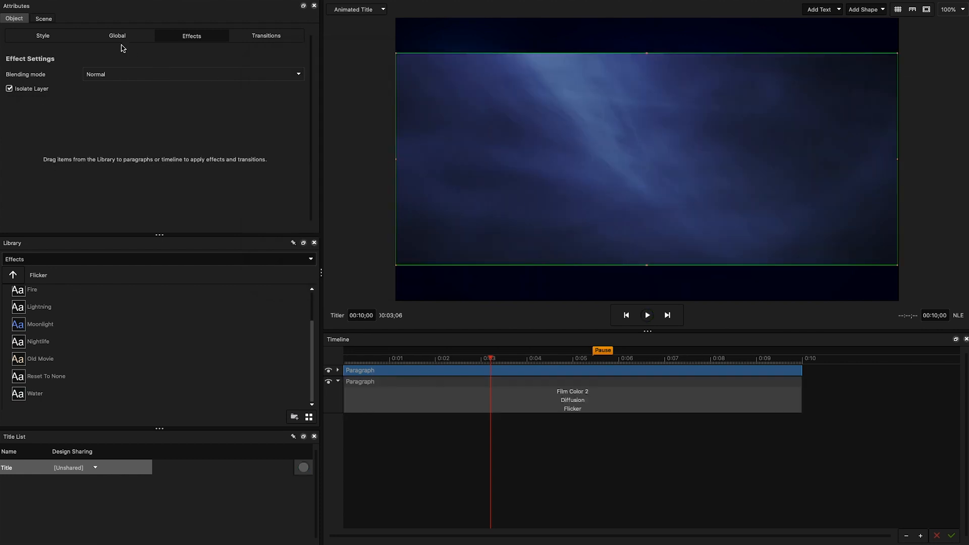
Step: Scale the smoke clip uniformly to 7 to fill the frame and scrub through its first four seconds
click(117, 36)
drag(61, 155, 81, 165)
drag(361, 359, 529, 362)
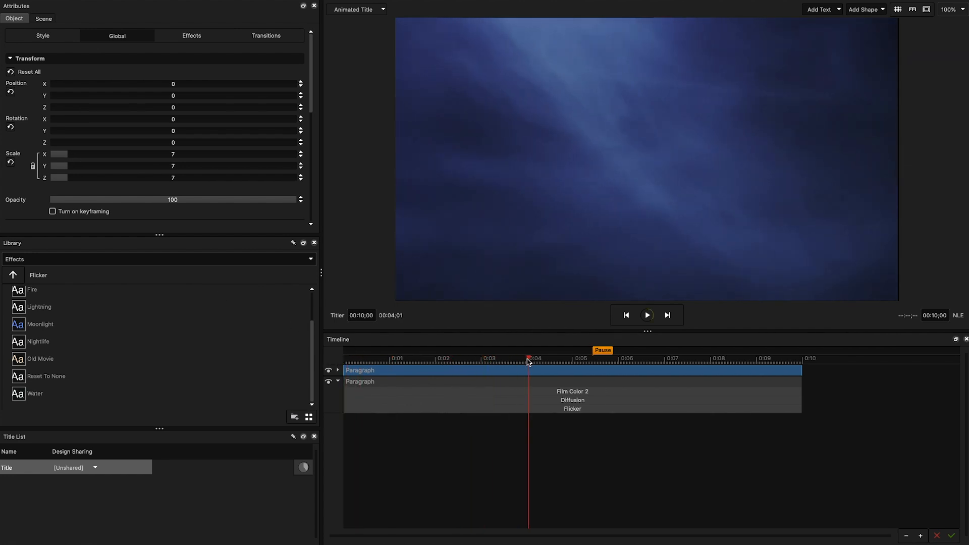
Step: Set the 3D Face opacity of the smoke layer to 25
click(50, 37)
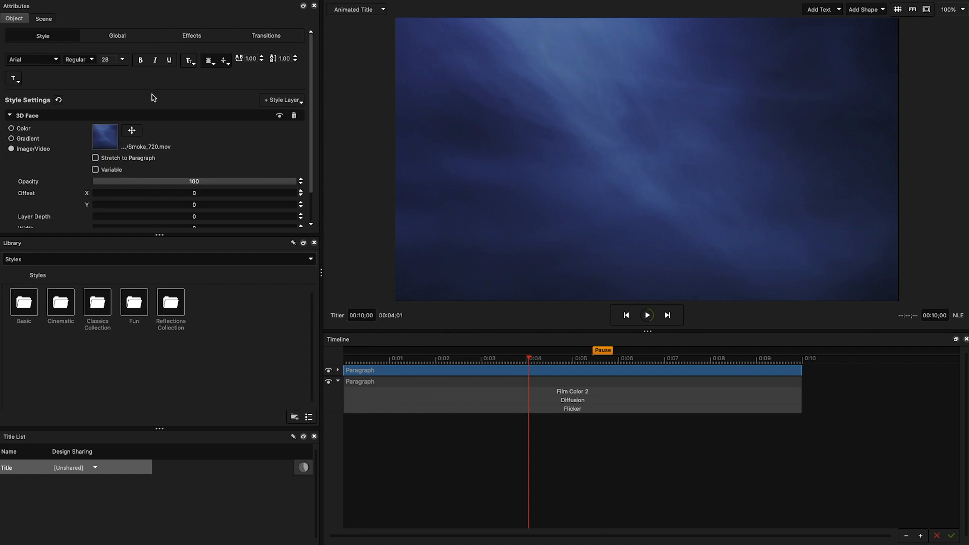
double_click(195, 183)
text(25)
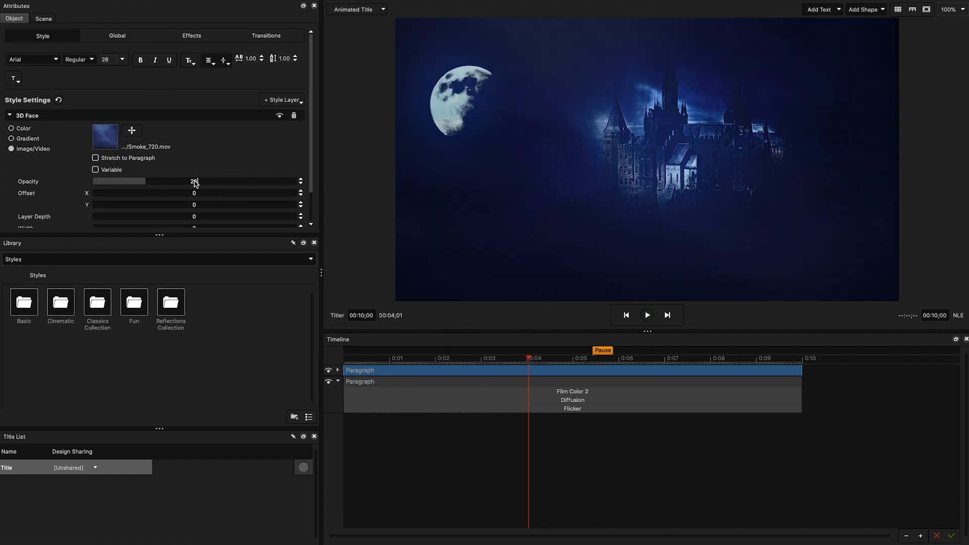
Step: Set the smoke layer's blending mode to Screen and play the composition from the beginning to check it
click(190, 35)
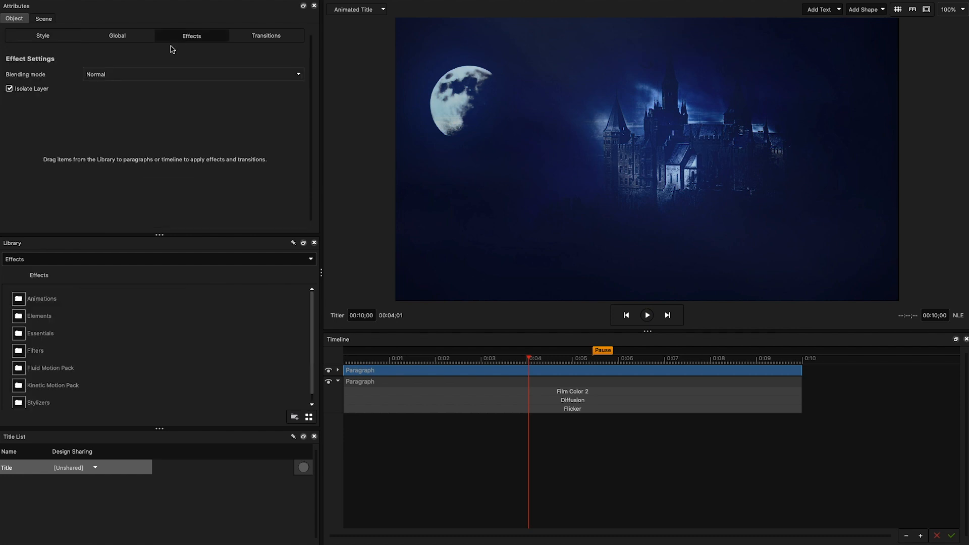
click(146, 75)
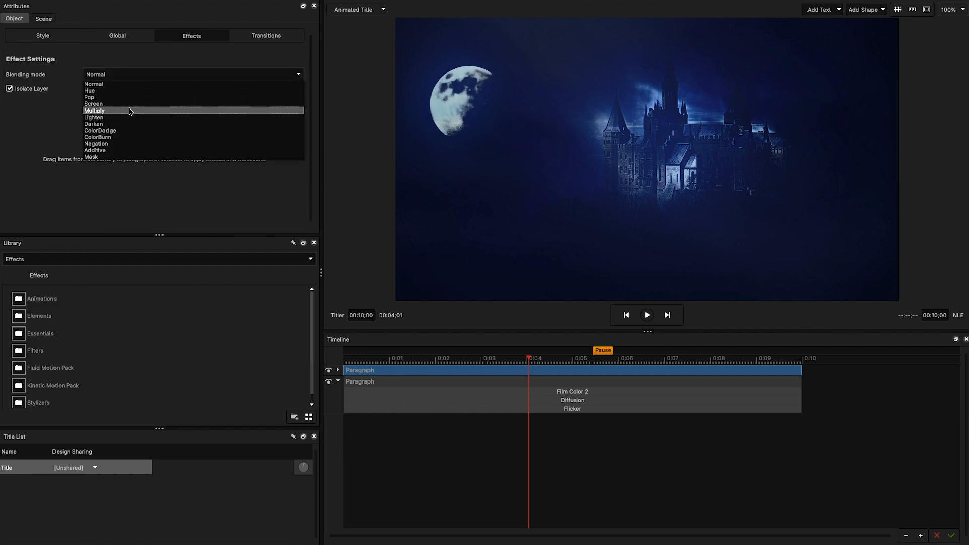
click(132, 106)
drag(359, 360, 303, 360)
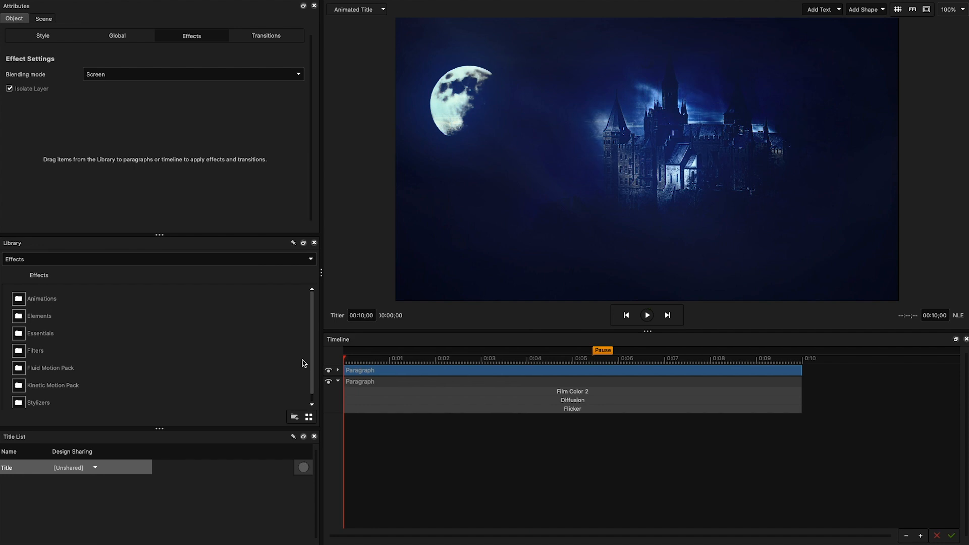
key(space)
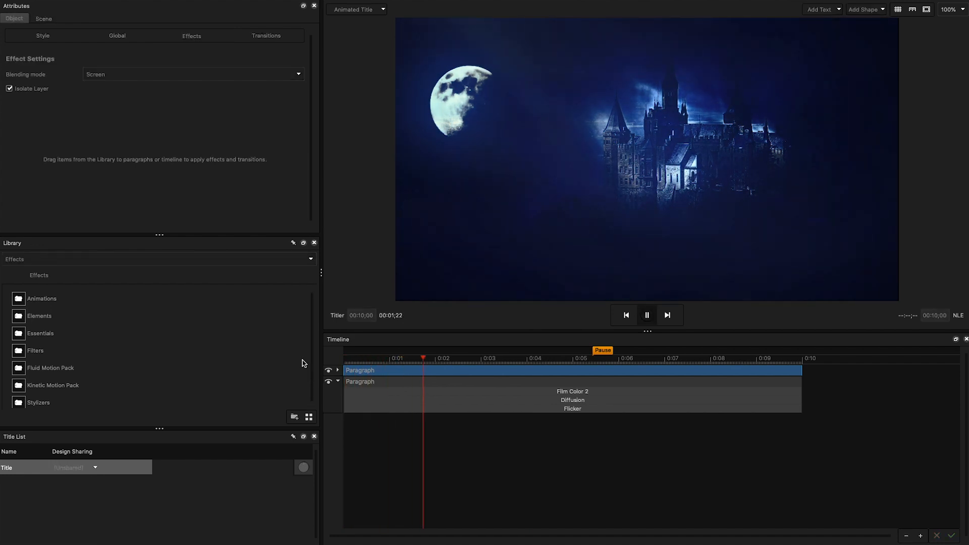
key(space)
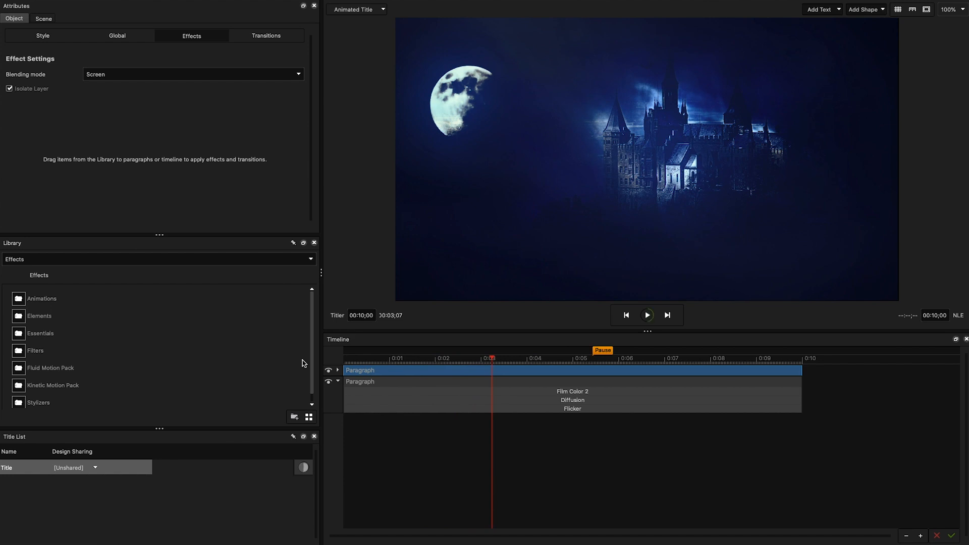
Step: Add a static text layer above the smoke and set its font to Young Frankenstein Italic
click(818, 11)
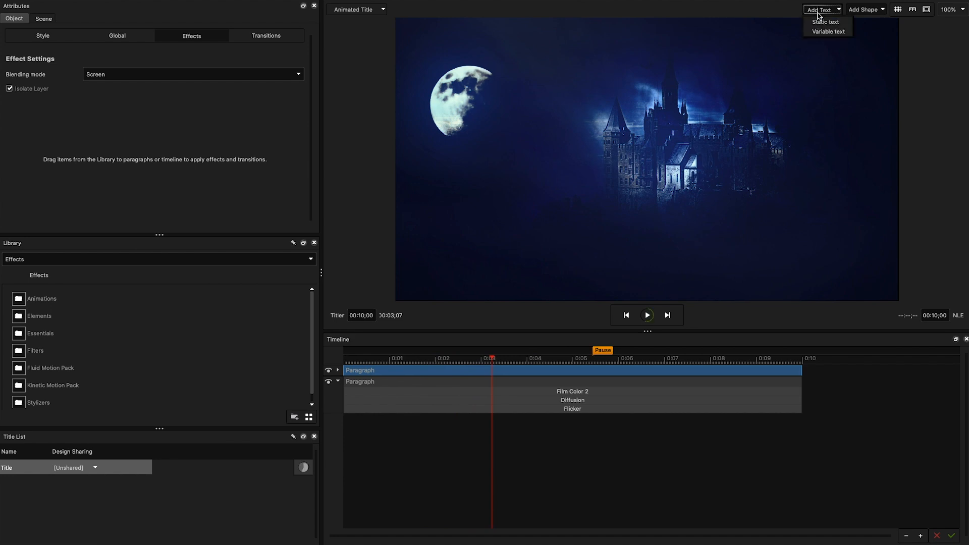
click(820, 22)
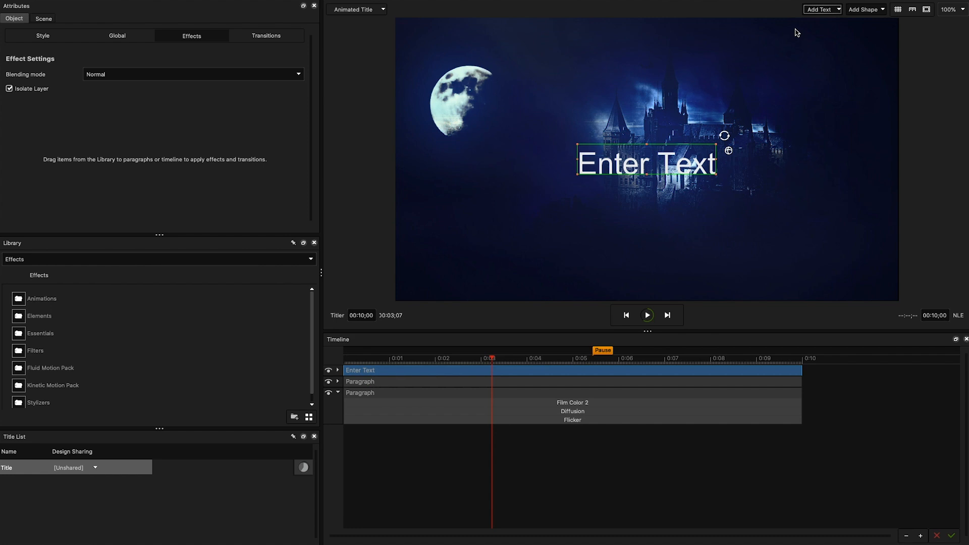
click(70, 39)
click(56, 59)
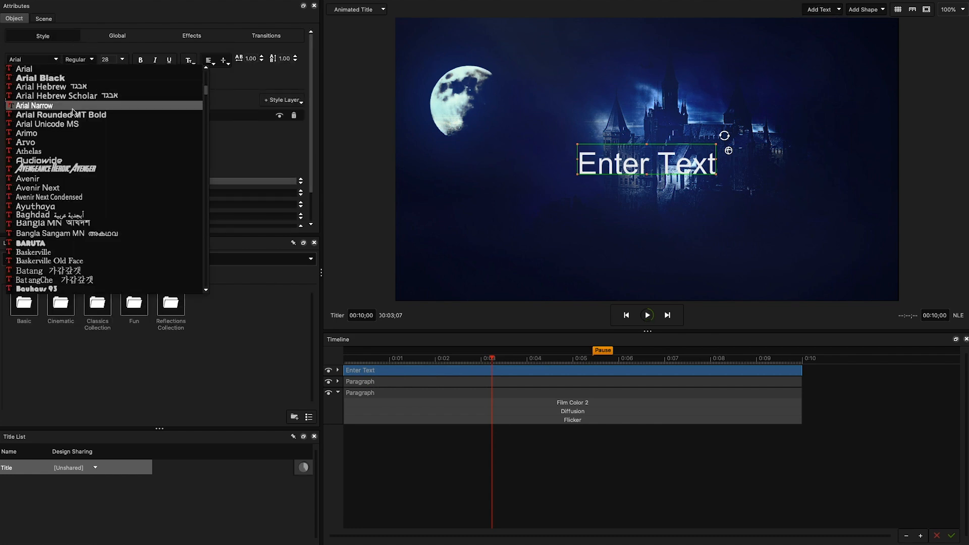
scroll(73, 111, down, 20)
scroll(107, 217, down, 3)
click(107, 260)
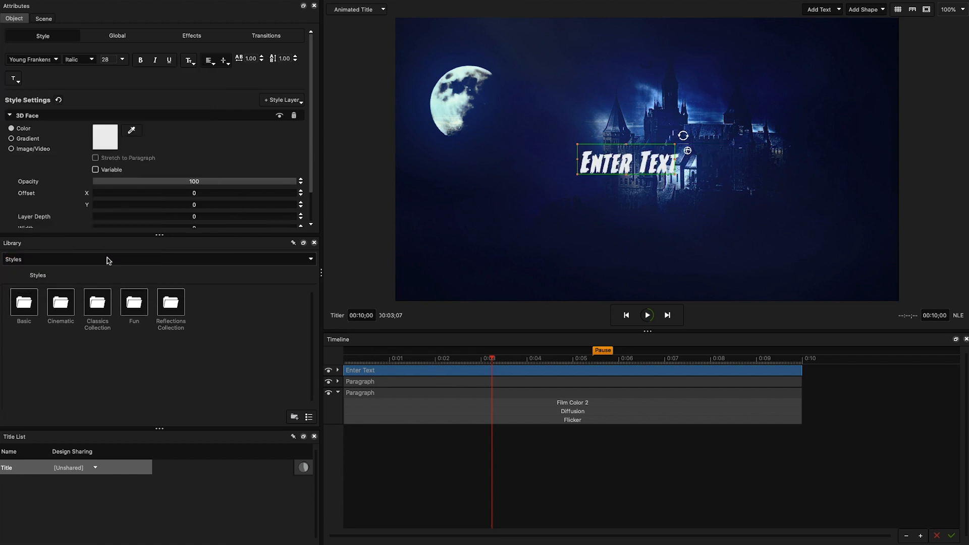
Step: Replace the placeholder text with MODERN and FRANKENSTEIN on two lines
double_click(588, 166)
text(MODERN)
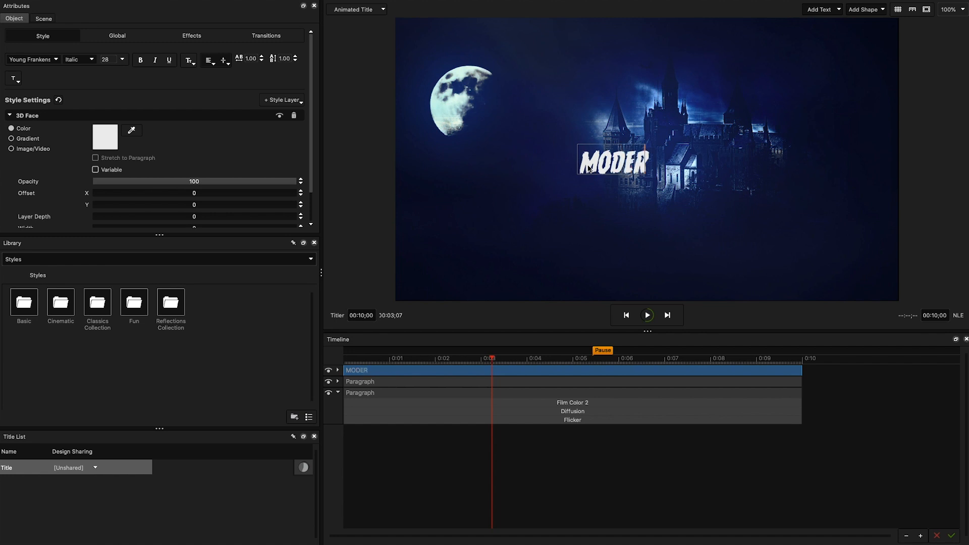
key(Return)
text(FRANKENSTEI)
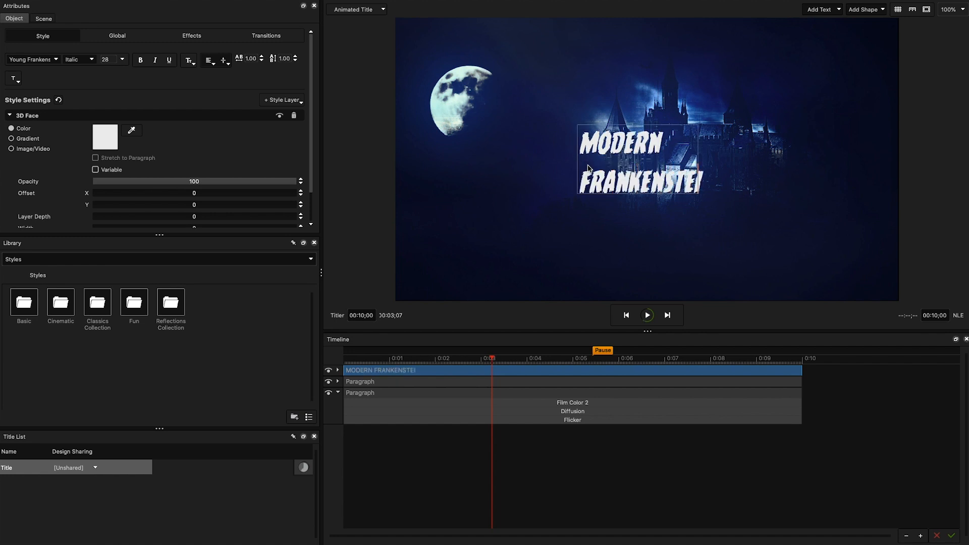
text(N)
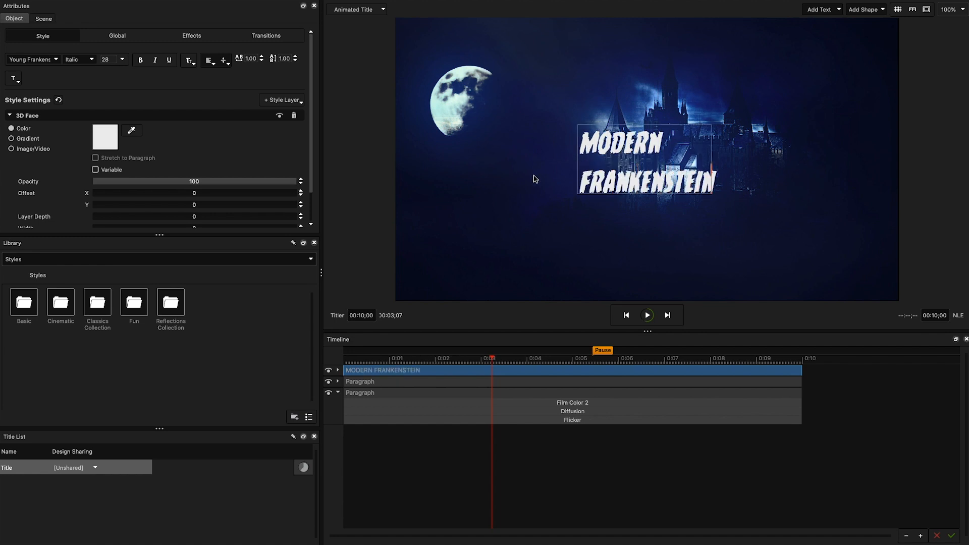
Step: Center-align the title's two lines and tighten their line spacing to 0.75
click(209, 61)
click(219, 84)
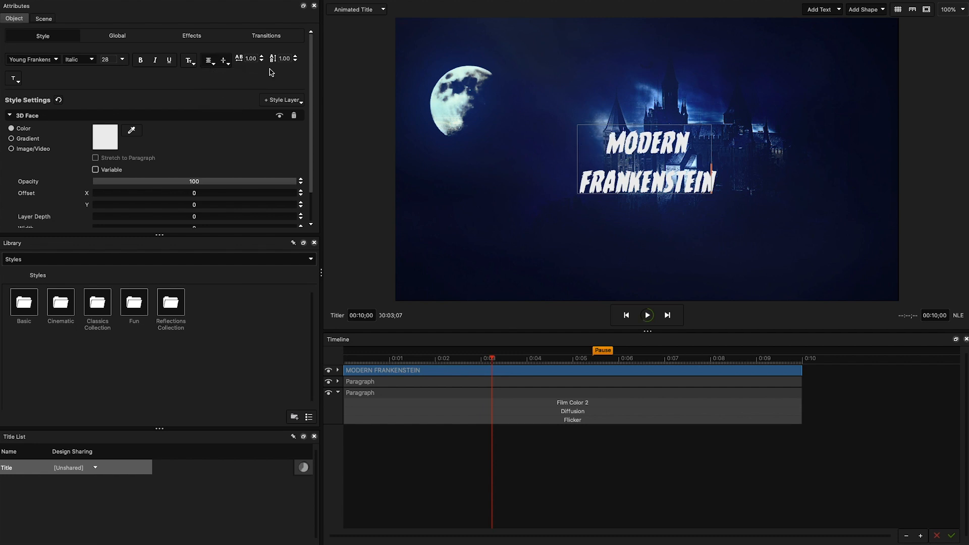
click(296, 61)
click(296, 60)
click(296, 61)
click(296, 61)
click(296, 61)
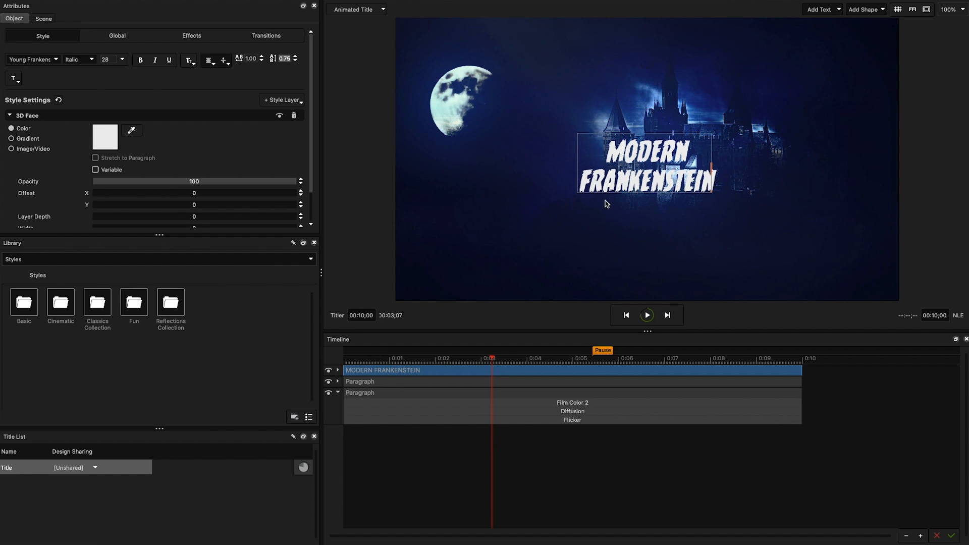
Step: Enlarge the title to span most of the frame's width and move it slightly up to center it
drag(709, 193, 819, 247)
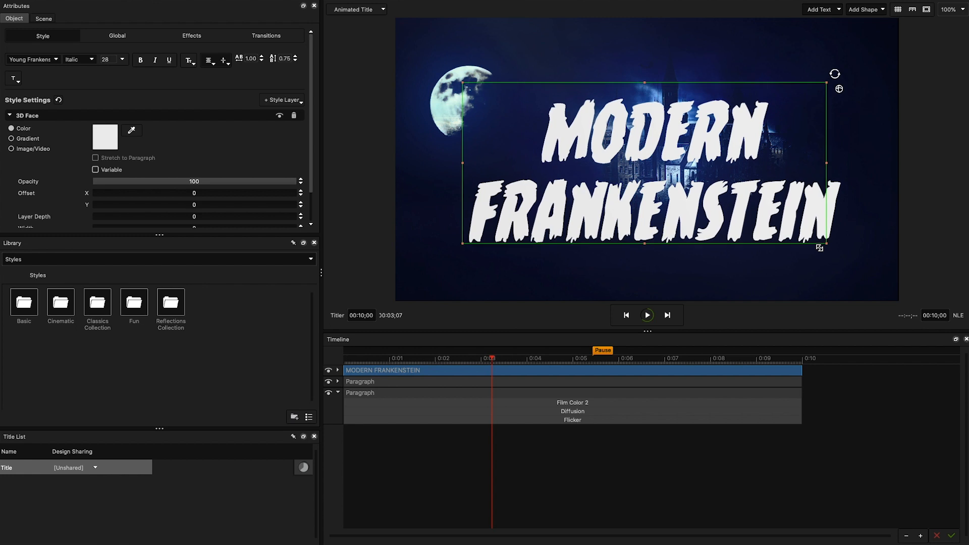
drag(728, 217, 728, 208)
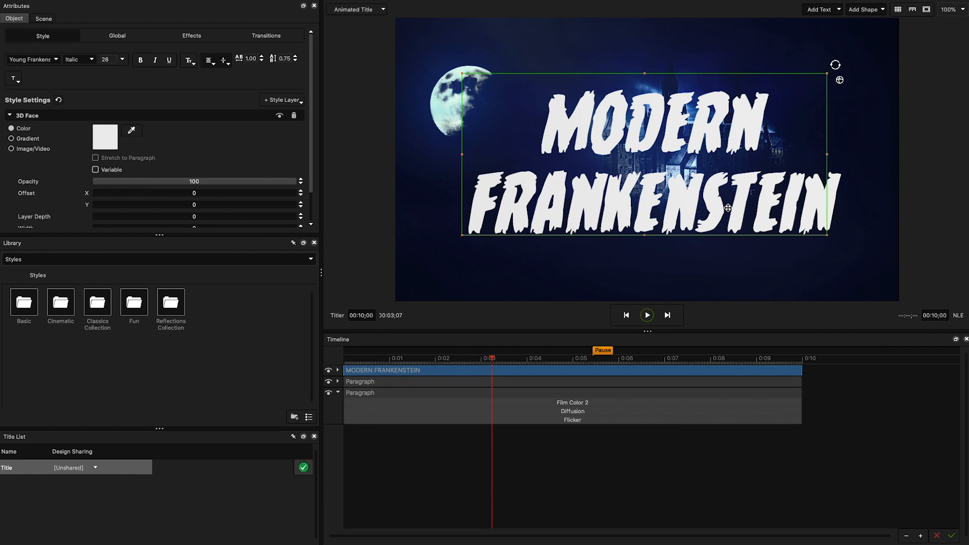
Step: Change the title's 3D Face fill to a two-color In-to-Out gradient with B1D781 as the outer color
click(33, 138)
click(106, 140)
drag(198, 128, 192, 131)
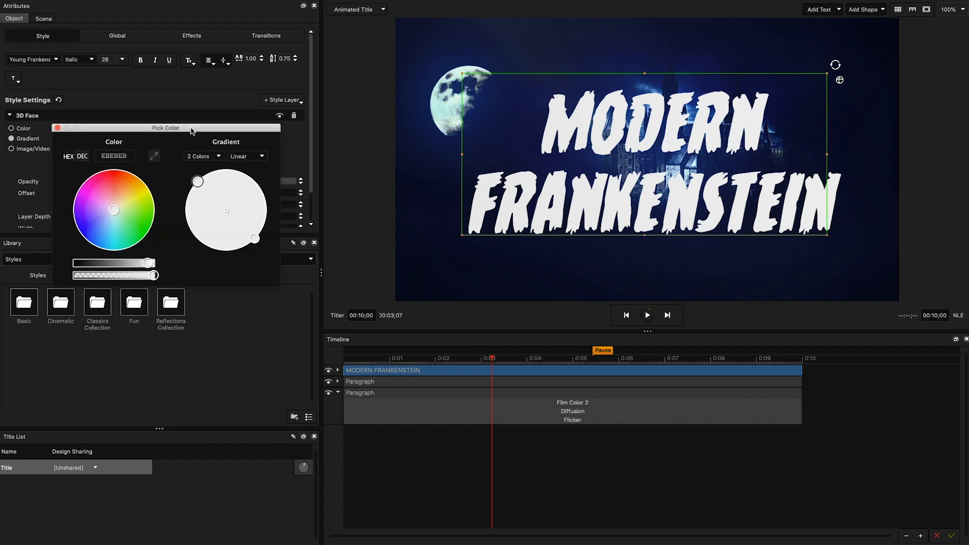
click(250, 156)
click(246, 172)
click(131, 158)
drag(132, 158, 85, 158)
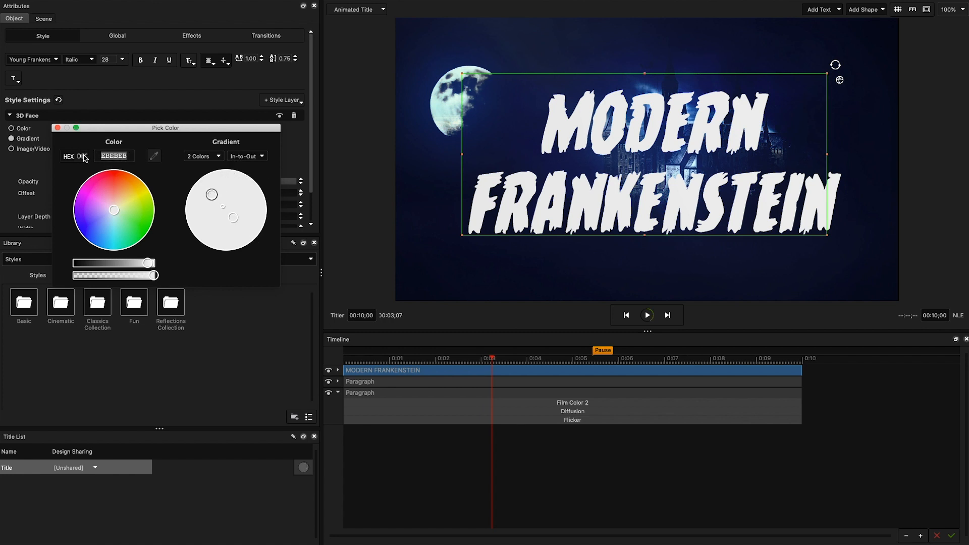
text(B1D780)
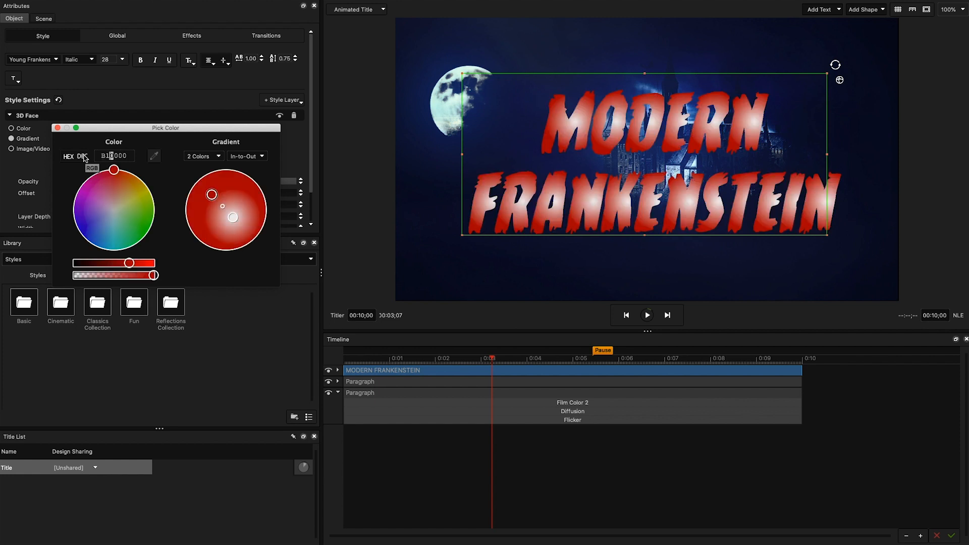
Step: Set the gradient's inner color to EBFEAB, align its handles vertically, and stretch the gradient to the paragraph
click(234, 217)
click(95, 155)
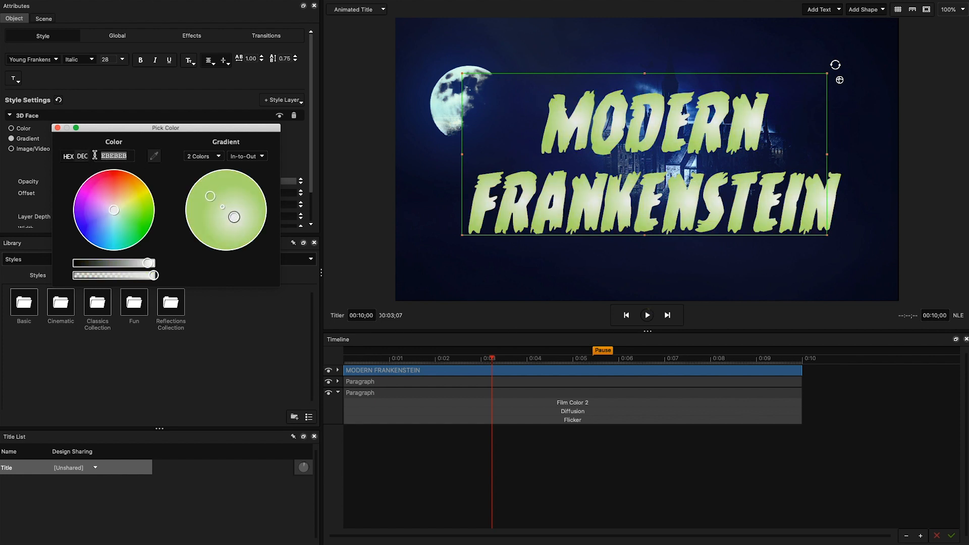
text(B1D781)
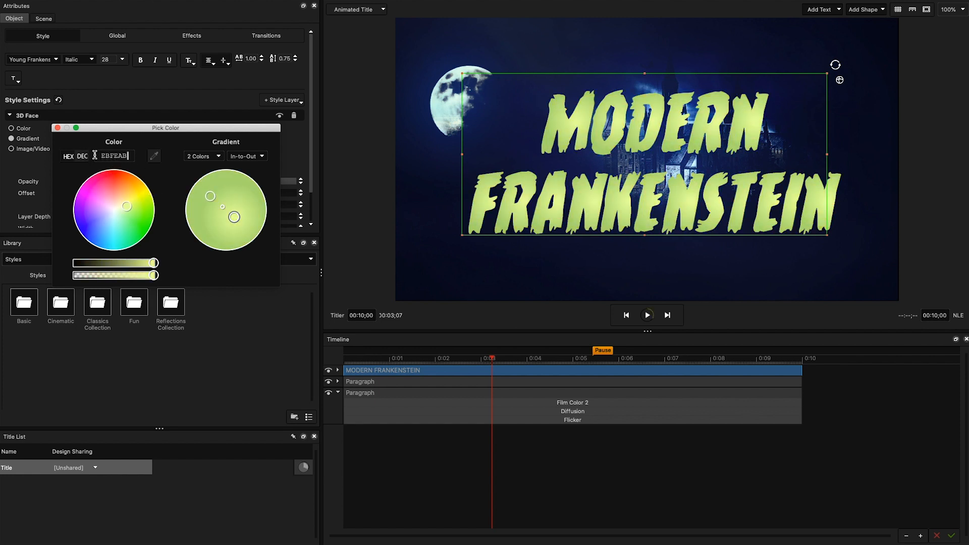
mouse_move(221, 181)
mouse_down()
mouse_move(226, 173)
mouse_move(226, 191)
mouse_up()
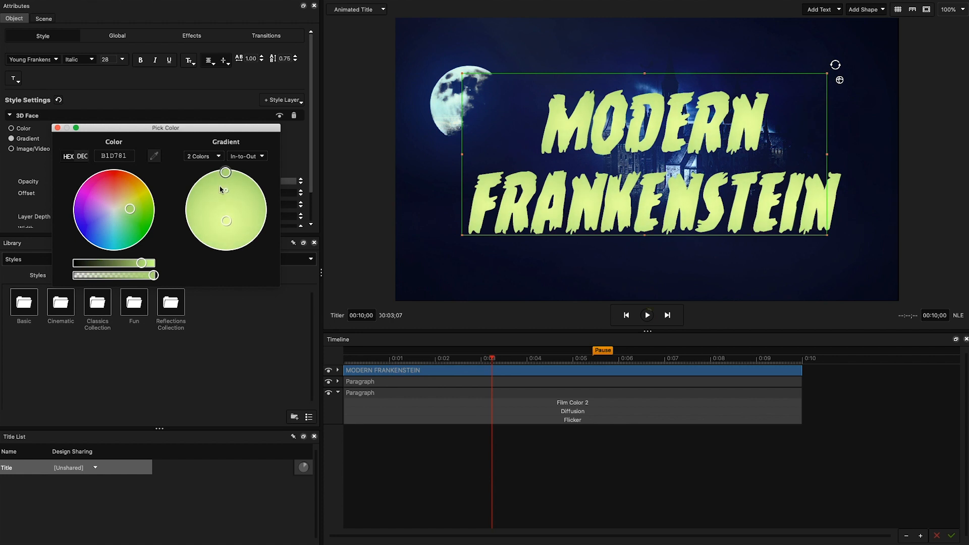
click(57, 128)
click(96, 158)
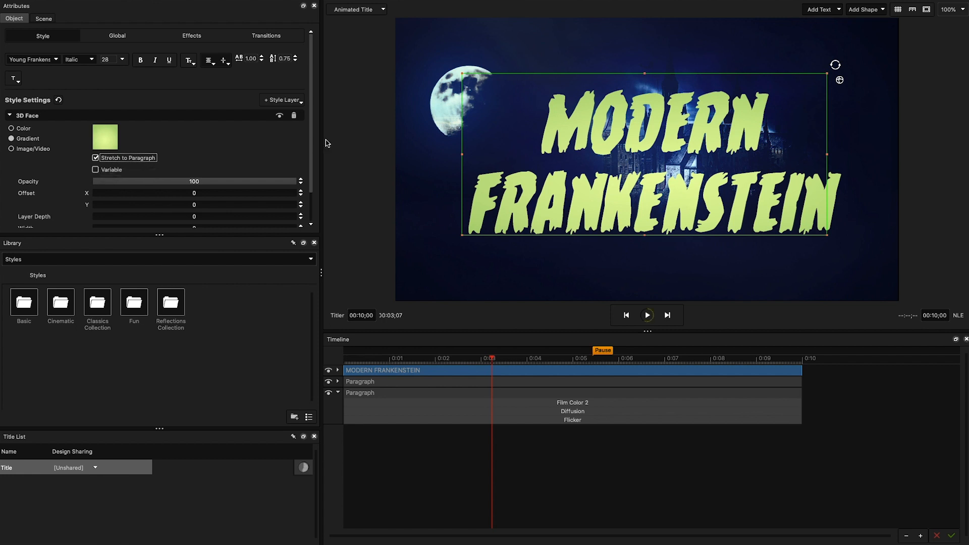
Step: Give the title's 3D Face an extrusion of 0.1 and a bevel size of 0.1
drag(314, 146, 311, 185)
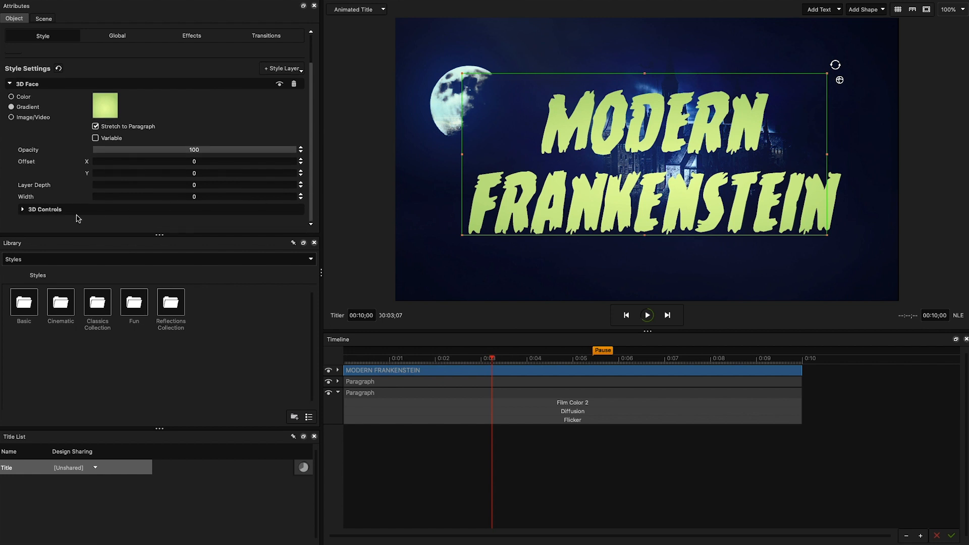
click(23, 210)
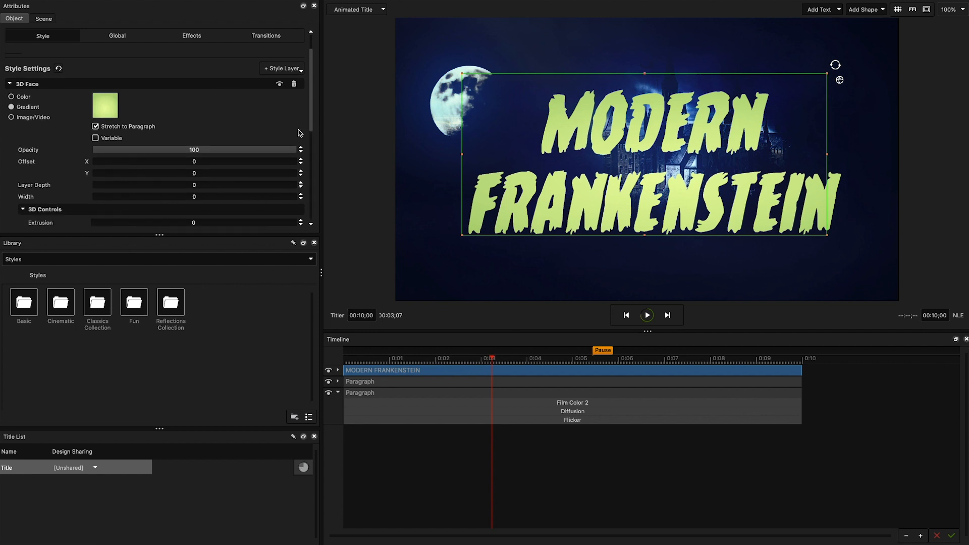
drag(311, 129, 310, 197)
click(156, 155)
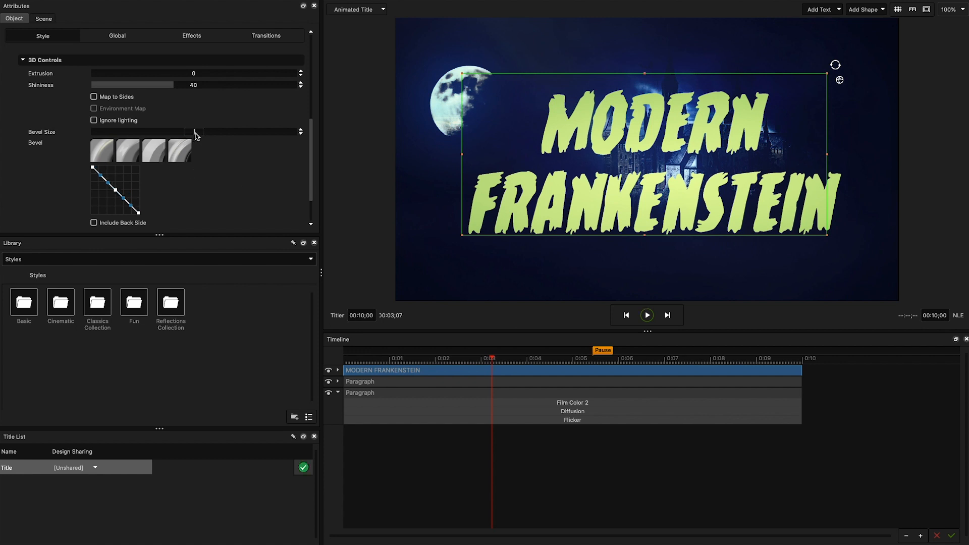
text(.1)
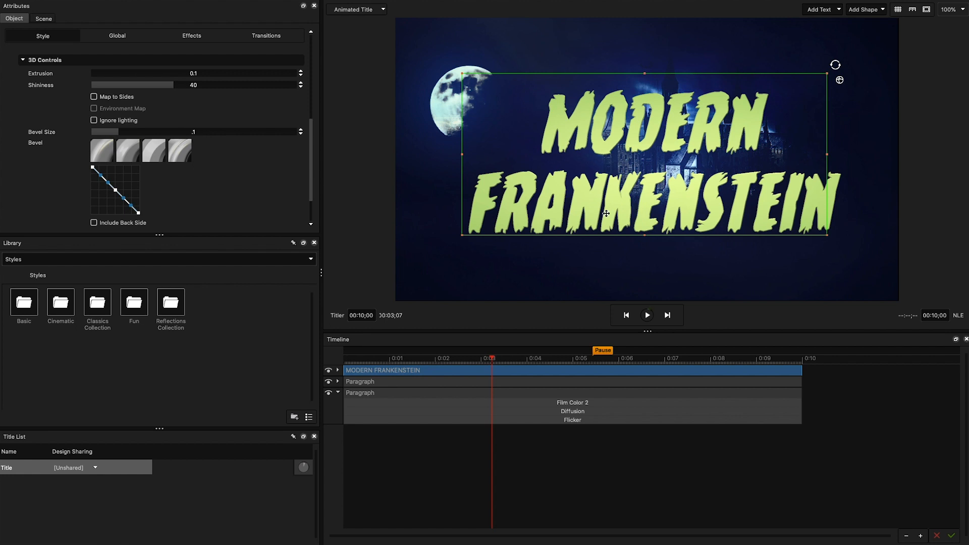
Step: Add a second 3D Face style layer to the title and color it near-black 121212
drag(315, 162, 316, 75)
click(282, 94)
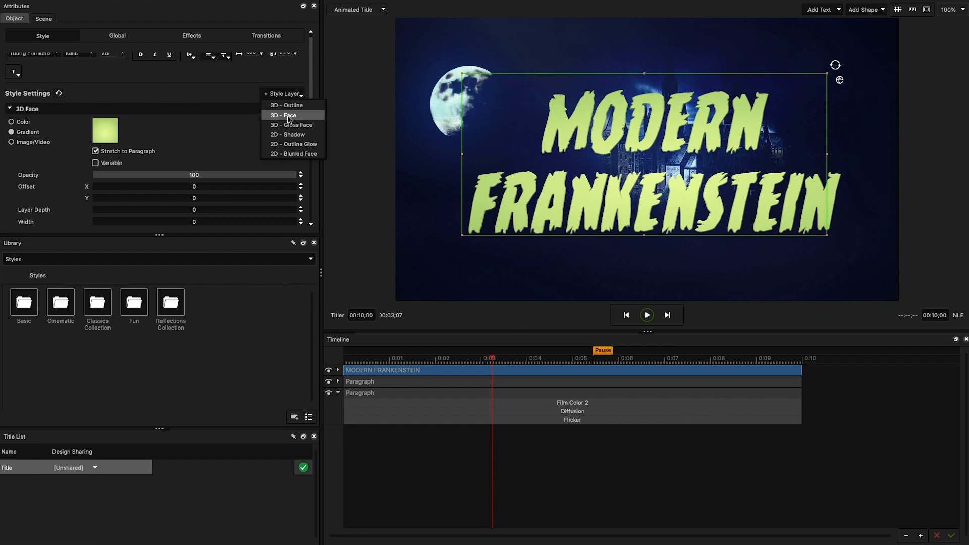
click(297, 119)
scroll(311, 120, down, 2)
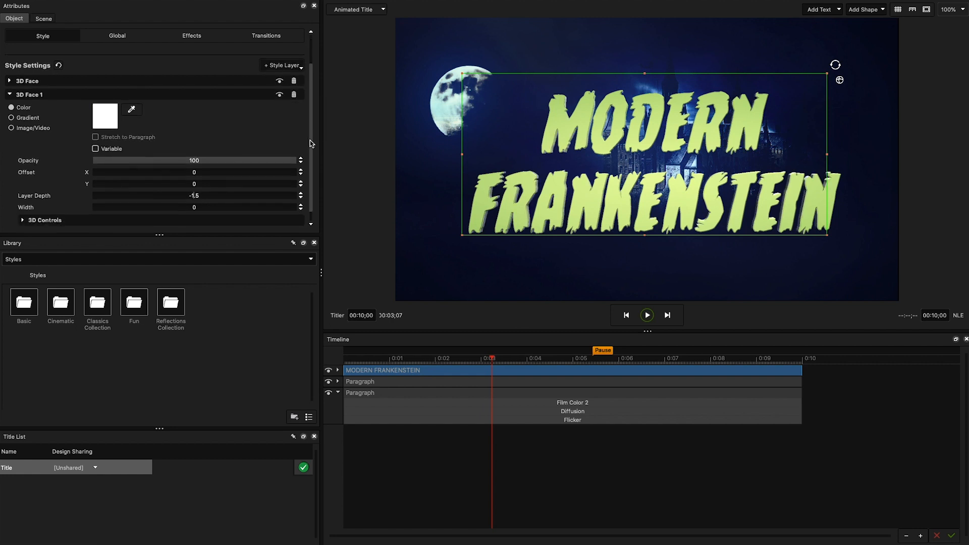
click(112, 127)
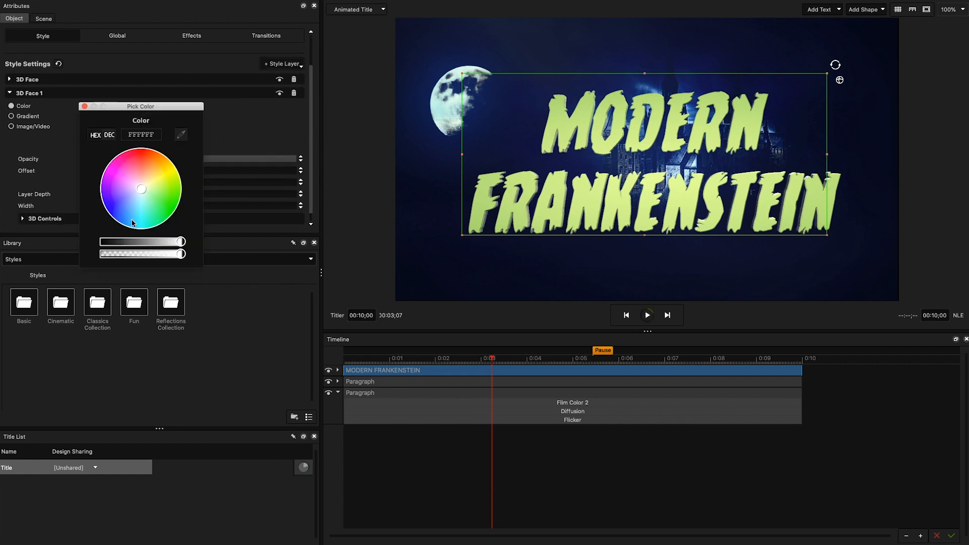
drag(121, 246, 105, 243)
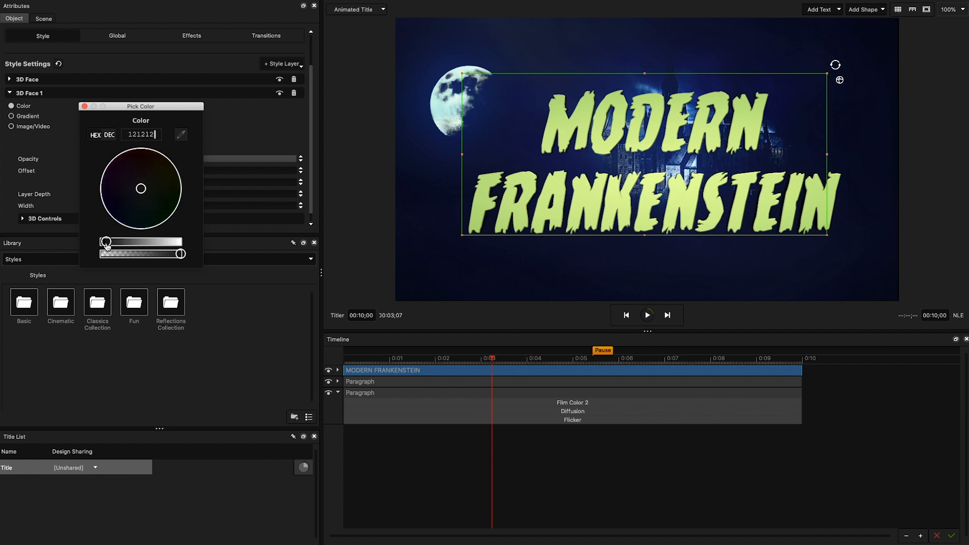
click(85, 107)
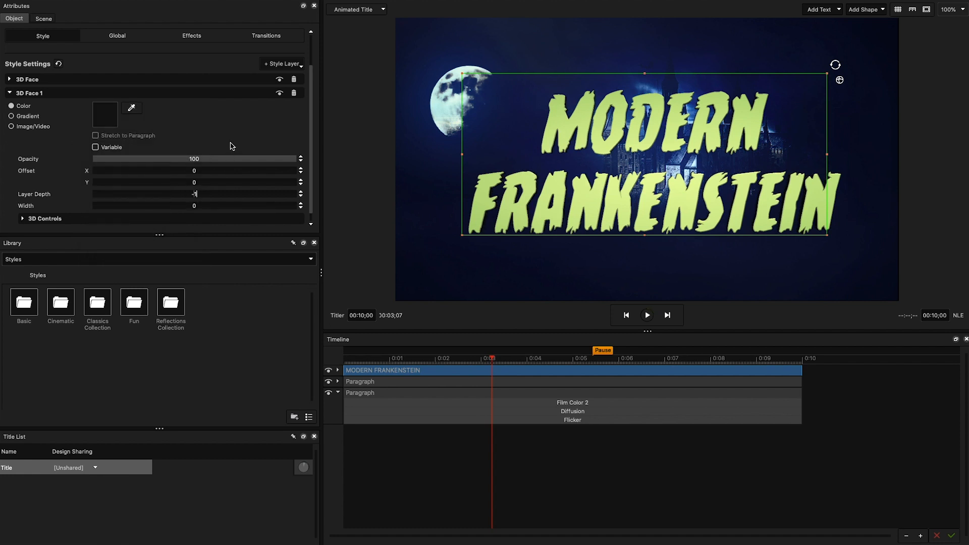
Step: Set the second 3D Face layer's layer depth to -1 and its extrusion to 11
click(146, 212)
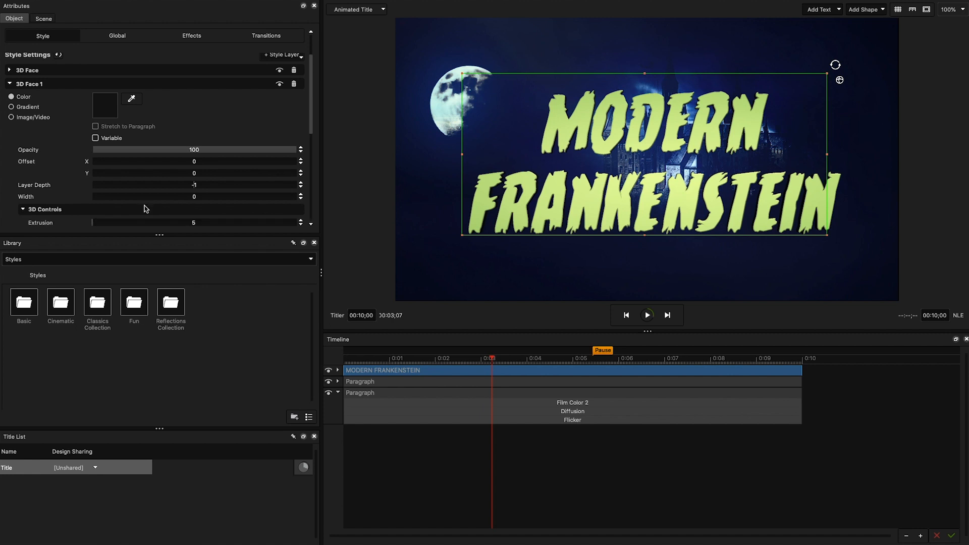
text(11)
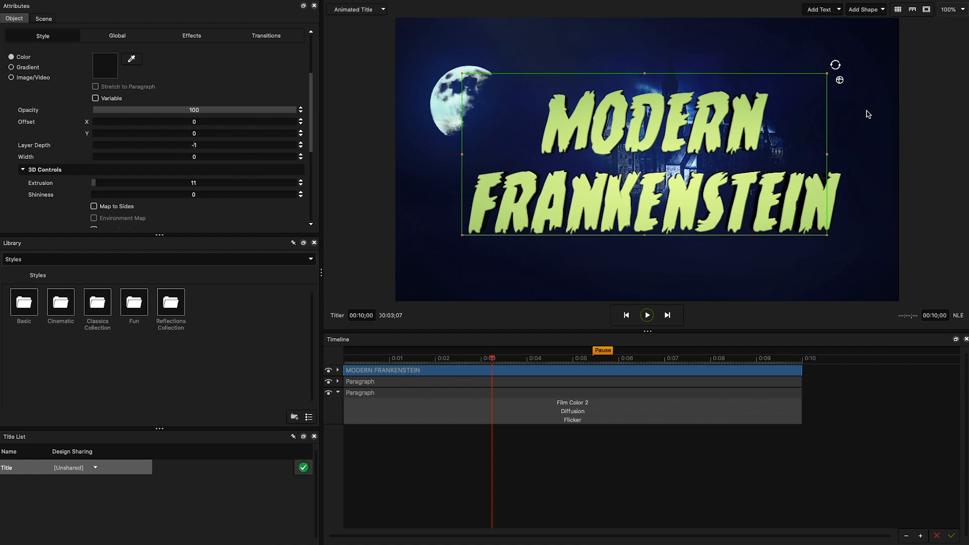
Step: Tilt the title in 3D by setting its rotation to X -10.1, Y 6.3 and Z 1.8
mouse_move(840, 81)
drag(712, 148, 723, 142)
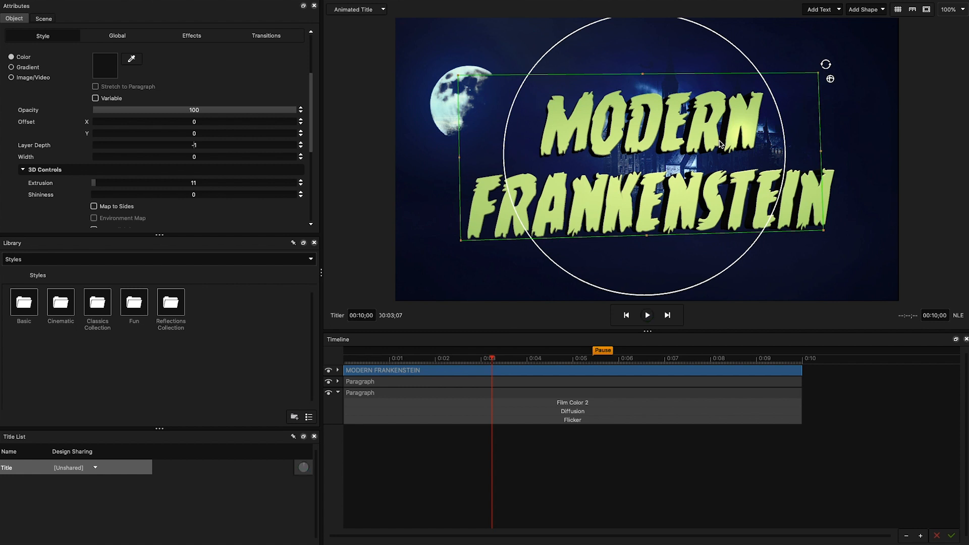
click(109, 40)
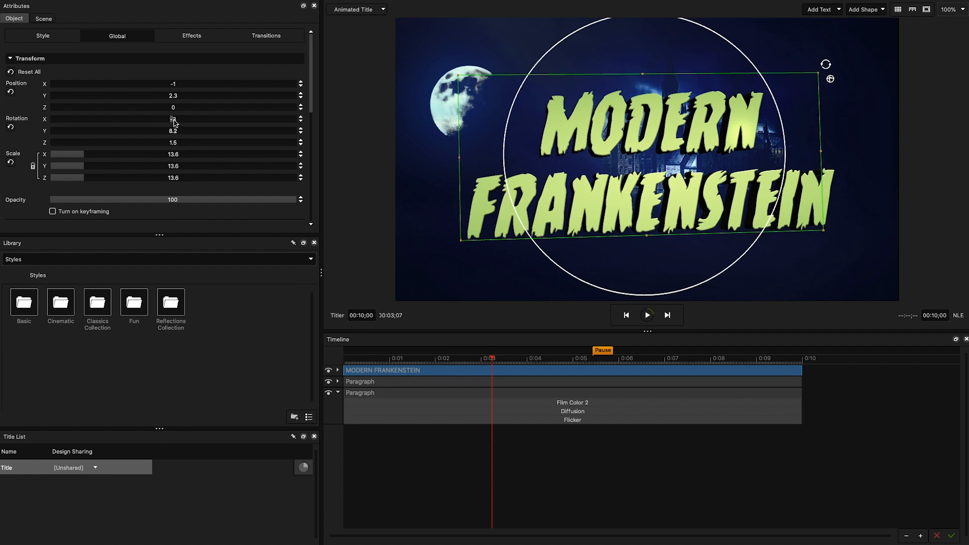
text(10.1)
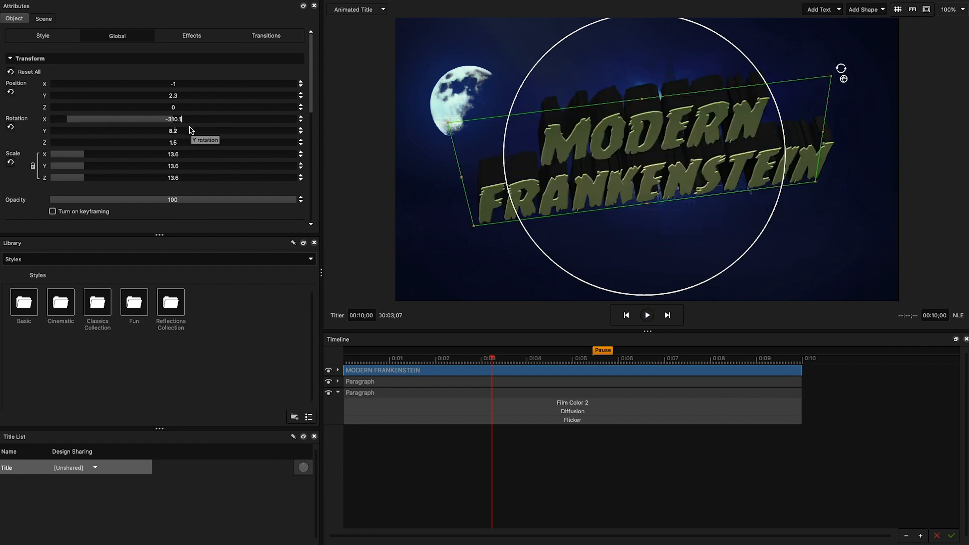
double_click(167, 120)
click(167, 119)
key(BackSpace)
double_click(173, 131)
text(6.3)
double_click(173, 141)
text(1.8)
click(207, 213)
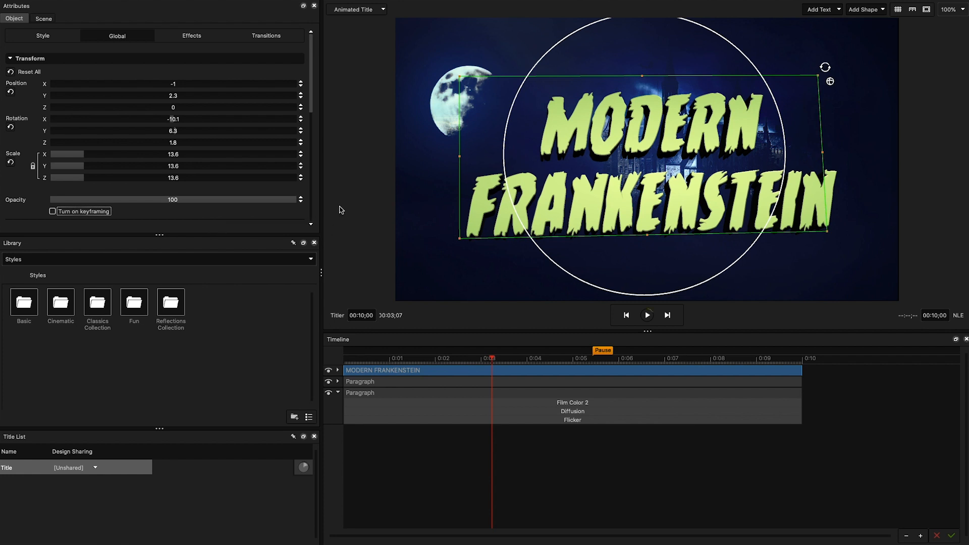
Step: Apply the Fly Past transition with the Drop preset to the start of the MODERN FRANKENSTEIN title and preview it
click(278, 260)
click(207, 306)
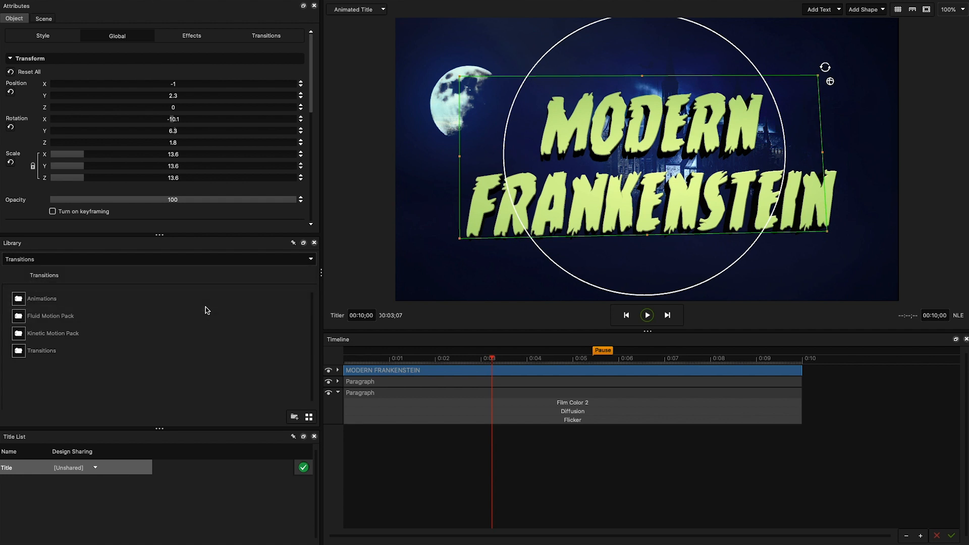
double_click(21, 354)
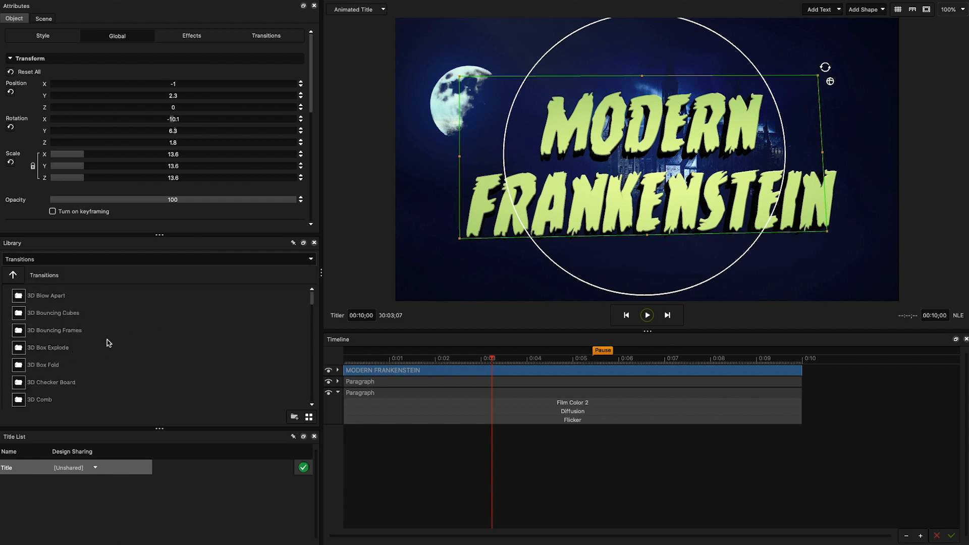
click(15, 275)
double_click(19, 299)
scroll(82, 327, down, 4)
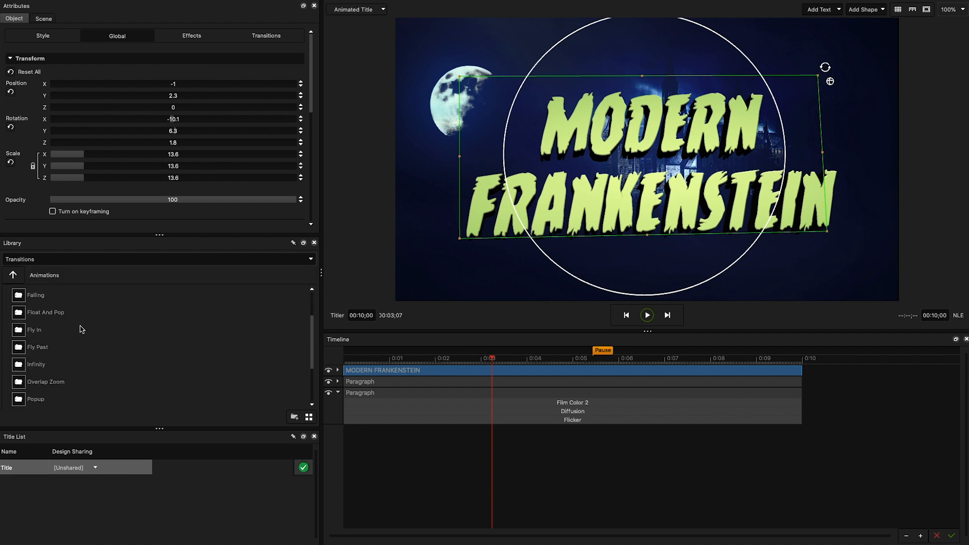
double_click(21, 337)
drag(94, 336, 311, 363)
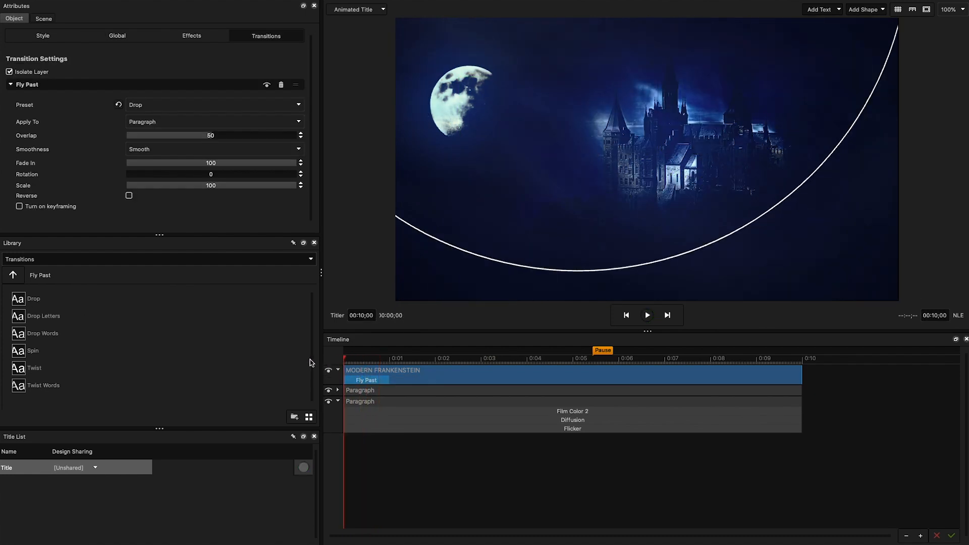
key(space)
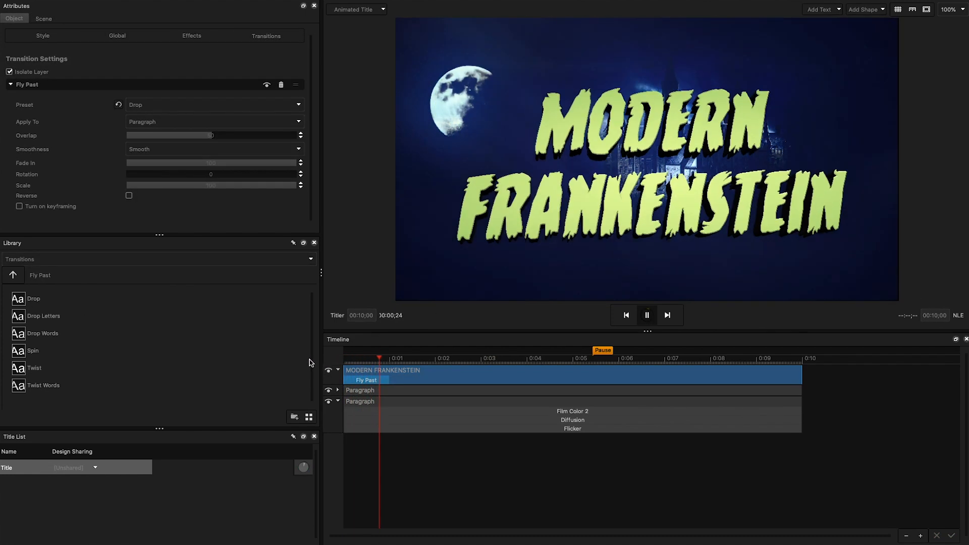
key(space)
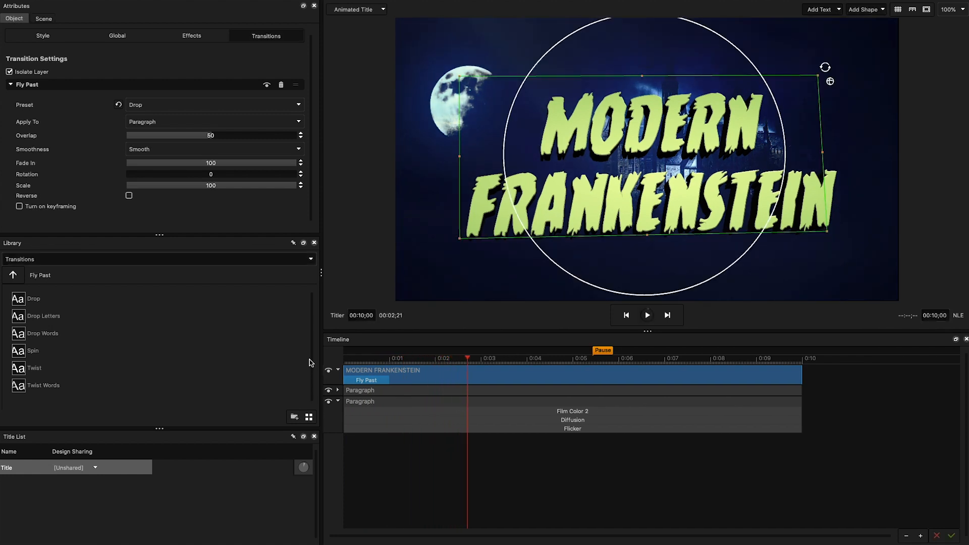
drag(452, 361, 480, 366)
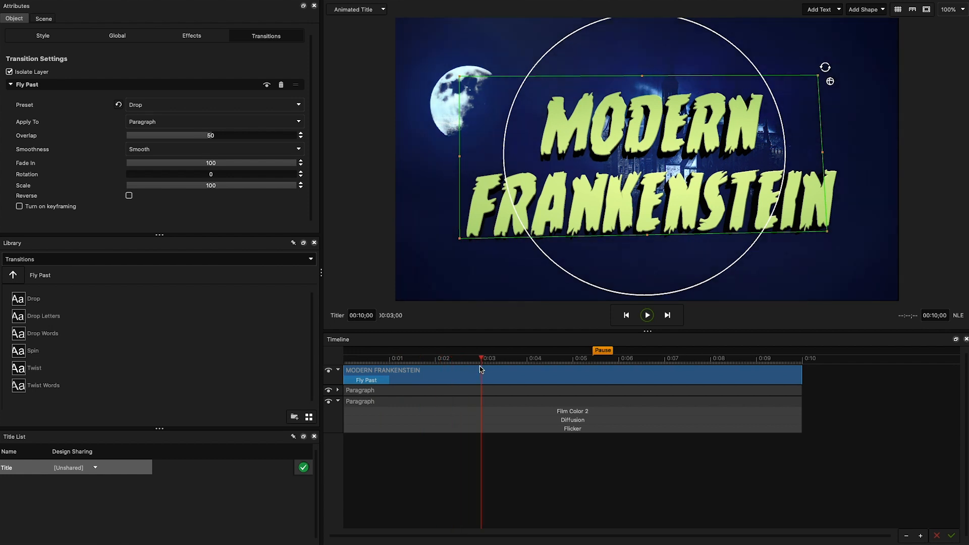
Step: Apply the cherrybark_n normal map surface to the title's green 3D Face layer and scrub through the result
click(60, 37)
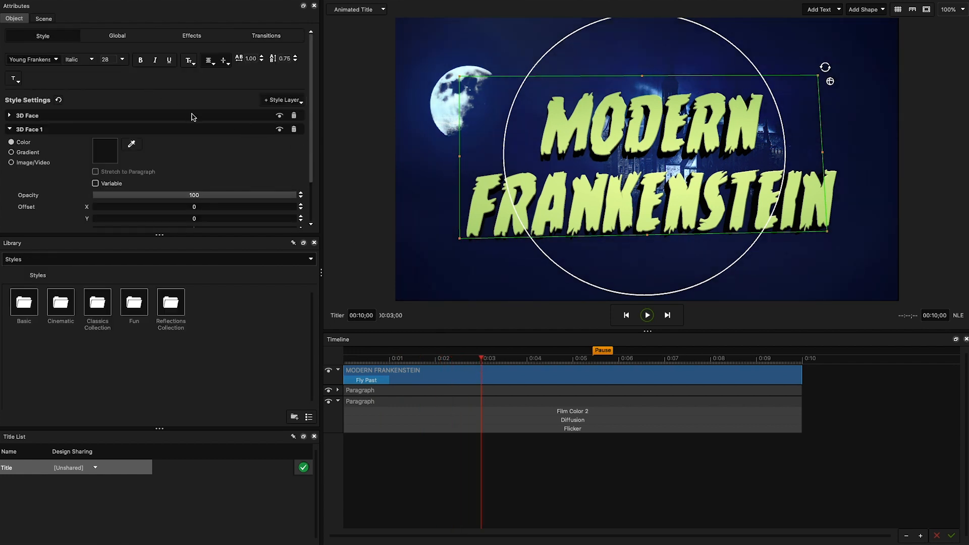
click(11, 115)
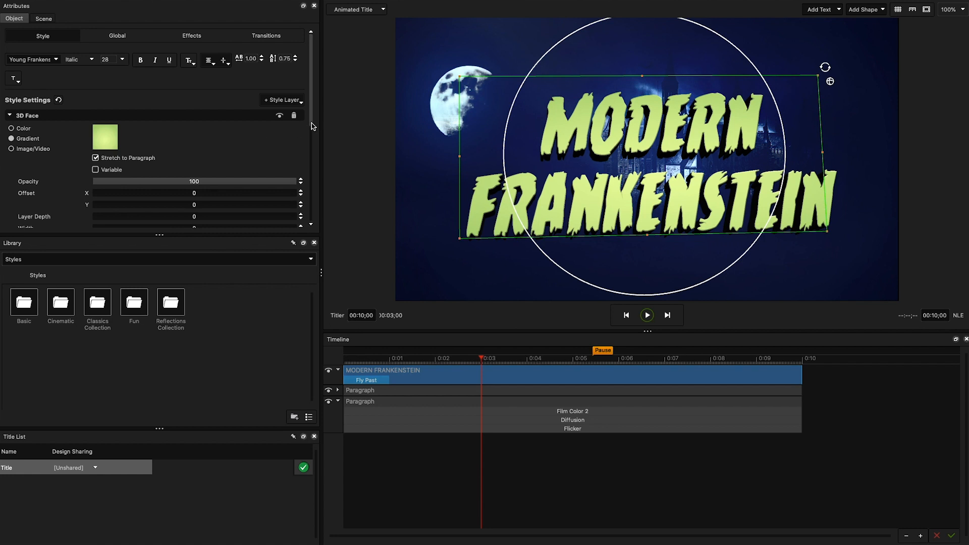
scroll(313, 126, down, 5)
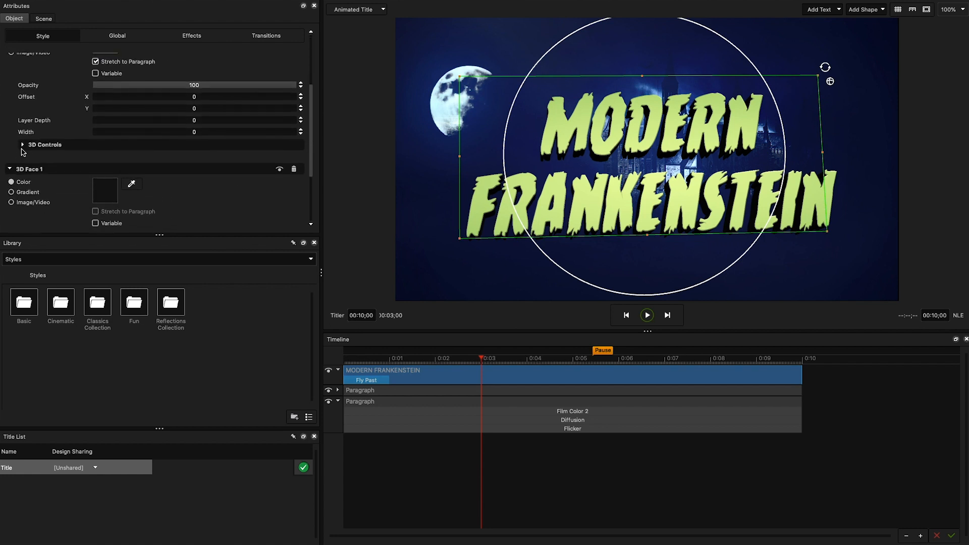
click(22, 144)
scroll(312, 127, down, 2)
scroll(227, 151, down, 8)
click(129, 156)
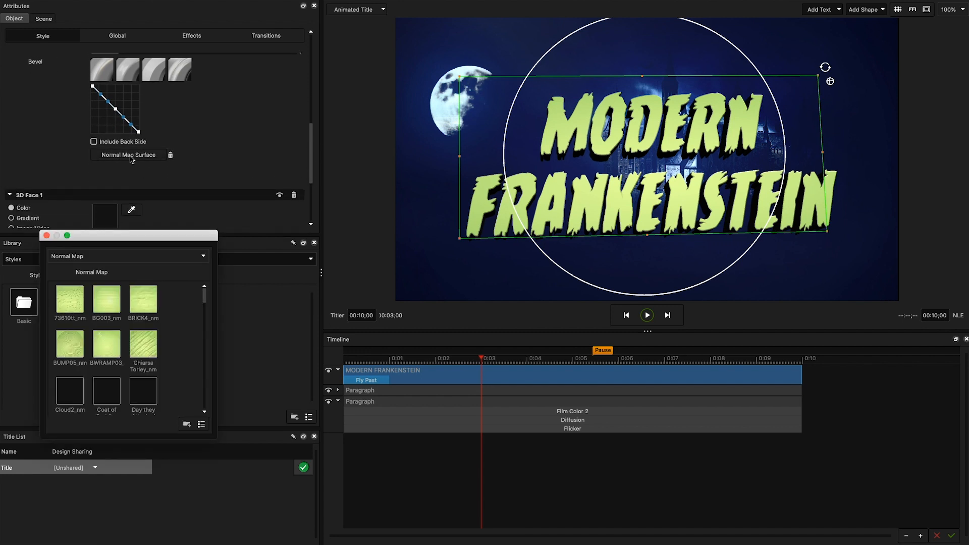
drag(206, 298, 211, 368)
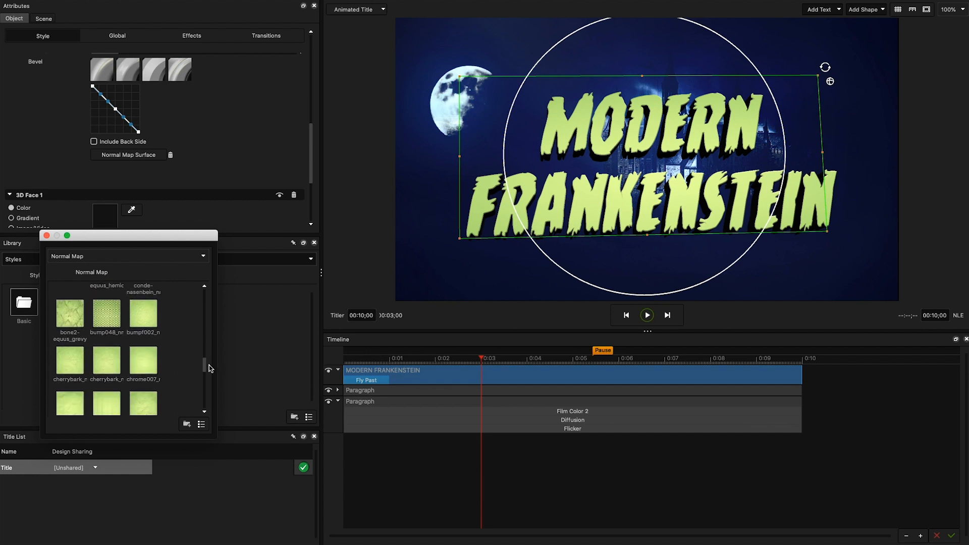
double_click(70, 361)
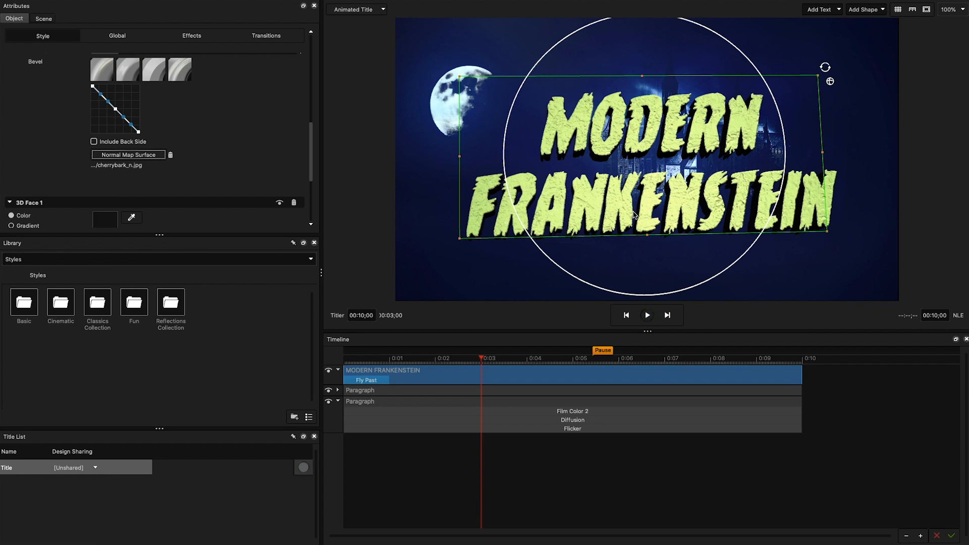
drag(373, 362, 413, 364)
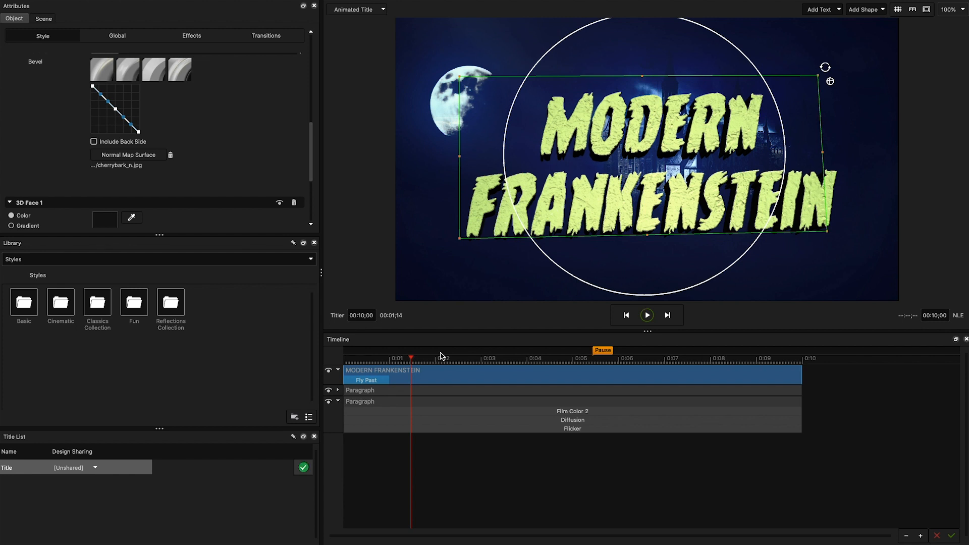
Step: Add a rectangle shape above the title and stretch it to cover the entire frame
click(866, 10)
click(864, 21)
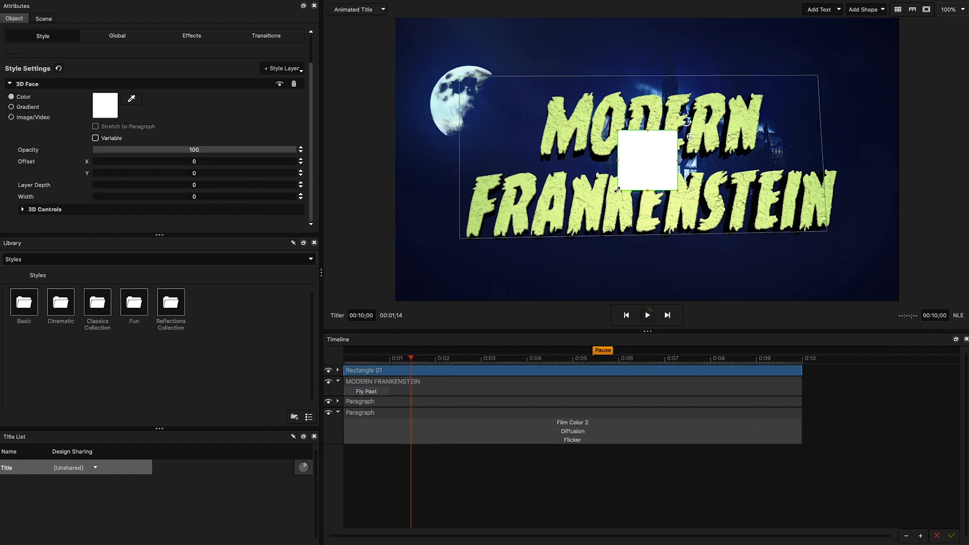
drag(617, 191, 501, 312)
drag(500, 220, 392, 218)
drag(677, 219, 904, 216)
drag(649, 128, 648, 18)
Step: Color the full-frame rectangle dark grey 444444
click(105, 107)
drag(157, 133, 105, 133)
text(444444)
click(85, 105)
Step: Apply the Film Grain effect with the Chemical Crunch preset to the grey rectangle
click(101, 259)
click(98, 290)
double_click(24, 353)
scroll(130, 354, down, 2)
scroll(130, 355, down, 2)
double_click(26, 369)
scroll(98, 352, down, 3)
scroll(97, 352, up, 3)
drag(29, 305, 502, 363)
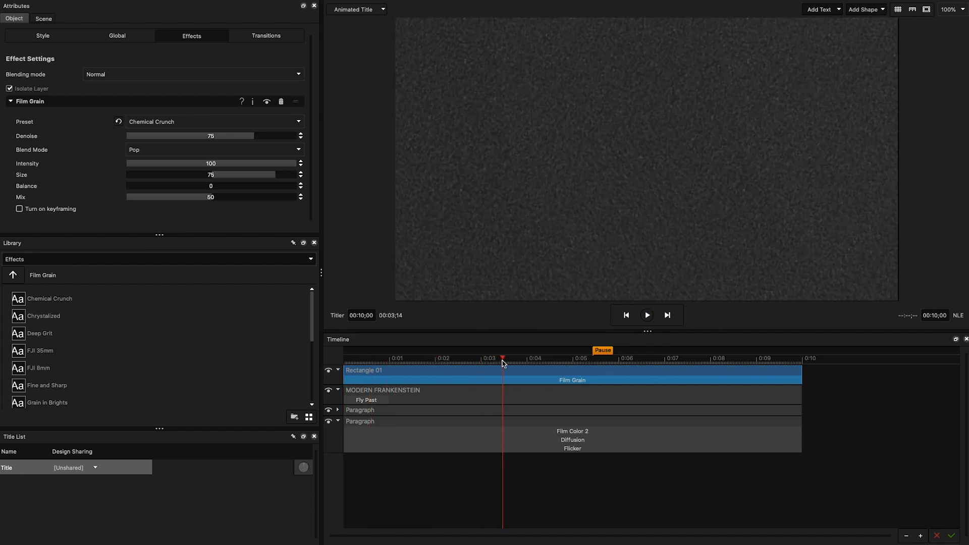
Step: Set the grey rectangle's 3D Face opacity to 20 and scrub through the grainy overlay
click(43, 35)
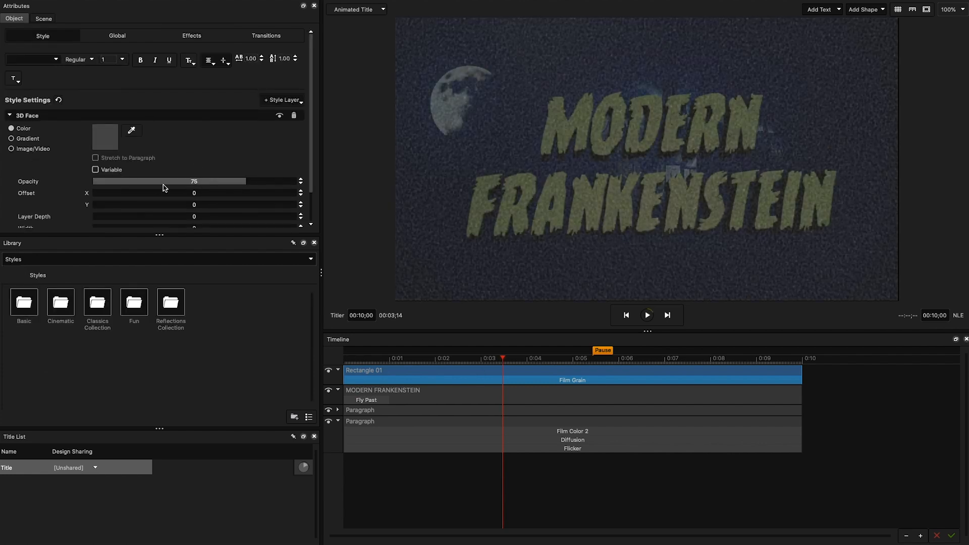
drag(19, 186, 16, 186)
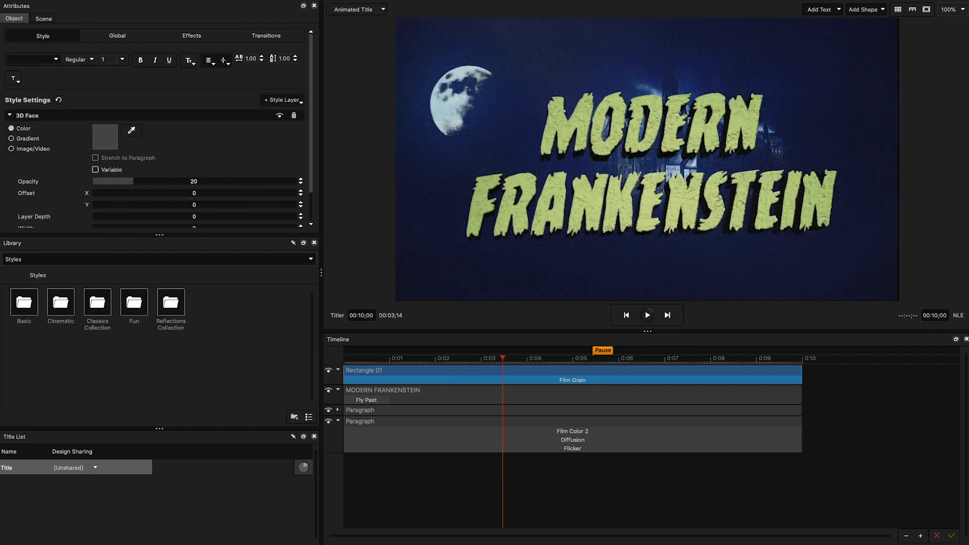
drag(342, 360, 561, 364)
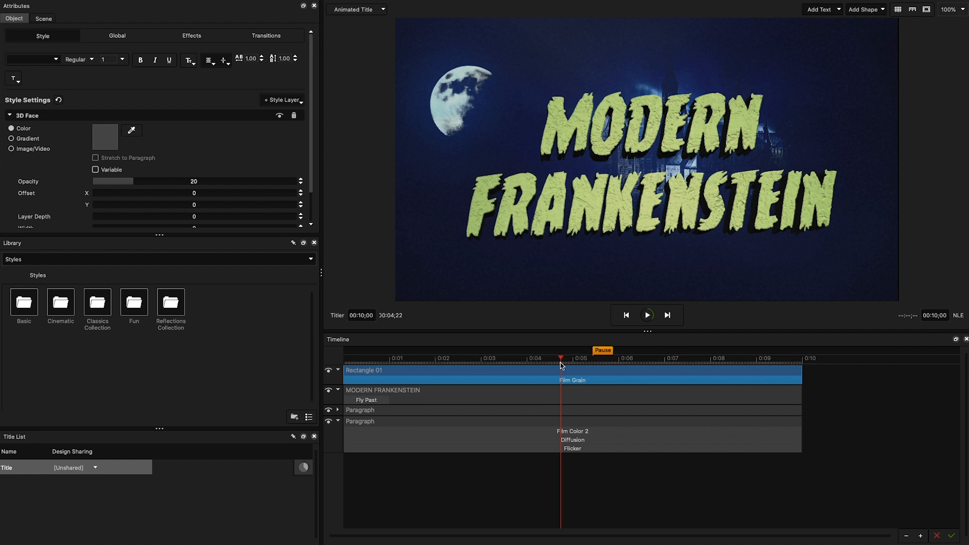
Step: Add a full-frame white rectangle on top and trim its clip to run from about 1.4 to 3.5 seconds
click(857, 11)
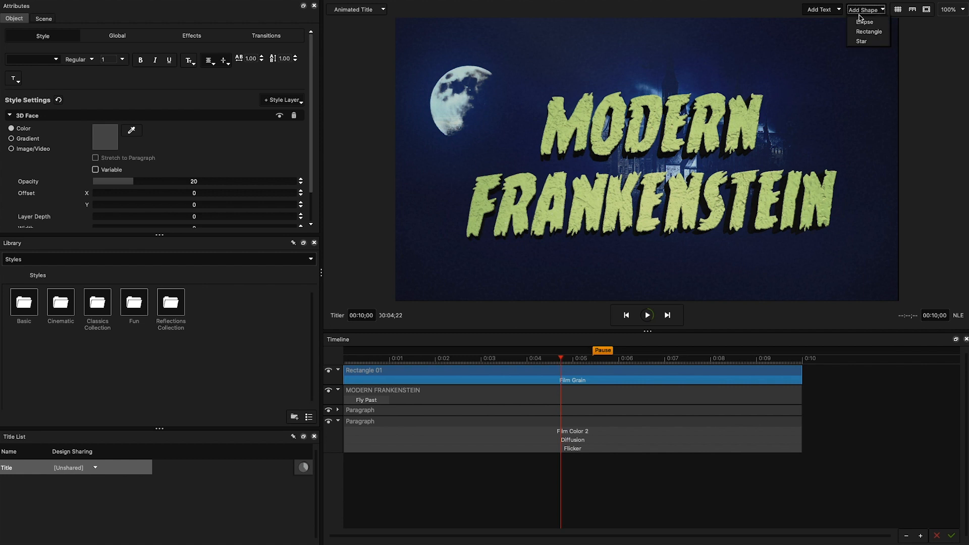
click(866, 33)
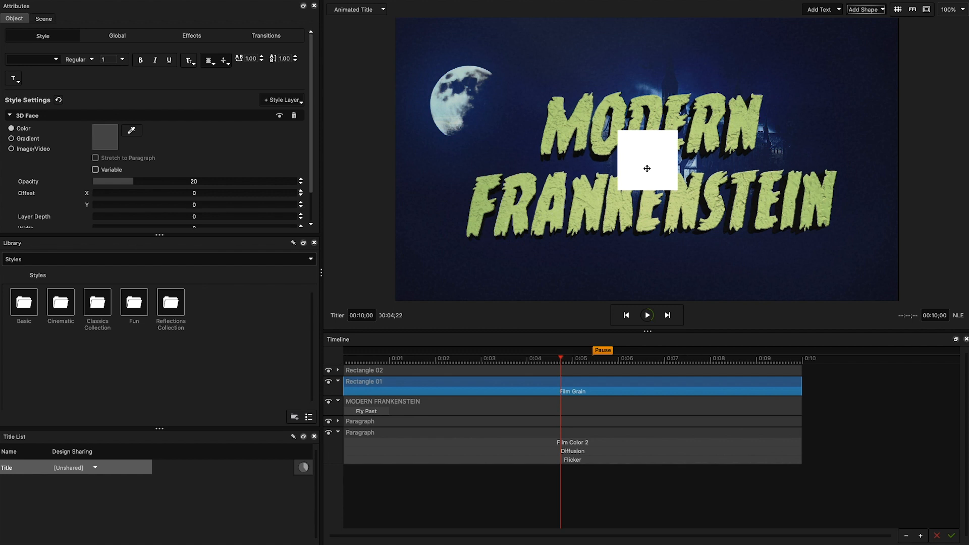
click(596, 371)
drag(642, 162, 412, 46)
drag(446, 74, 706, 312)
drag(683, 159, 927, 171)
drag(801, 371, 502, 372)
drag(345, 371, 406, 371)
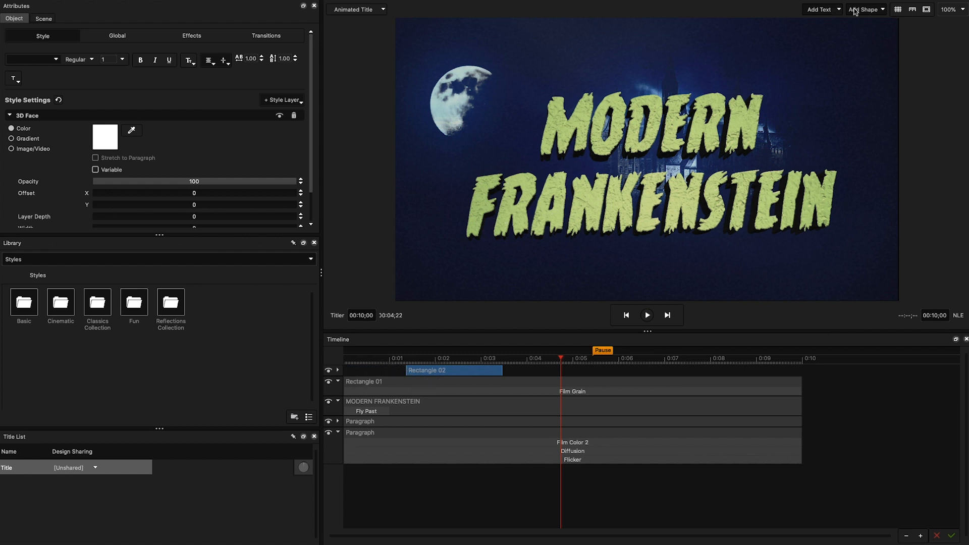
Step: Add another full-frame white rectangle on top and trim its clip to run from about 4.4 to 6.1 seconds
drag(510, 97, 422, 47)
drag(453, 77, 682, 300)
drag(710, 162, 936, 175)
drag(347, 373, 546, 373)
drag(799, 373, 624, 373)
drag(425, 359, 526, 366)
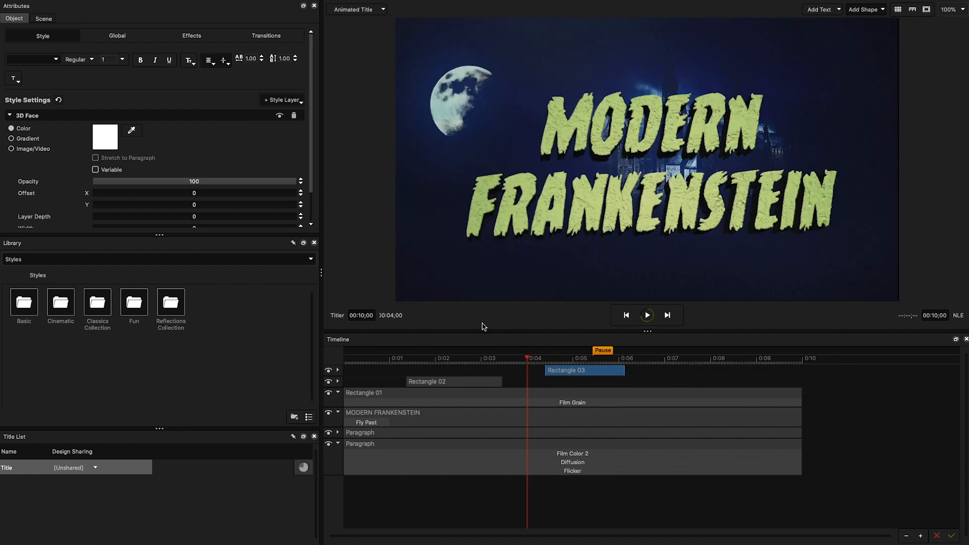
Step: Apply City Lights Flicker transitions to both ends of each white rectangle and extend the later clip's start to about 4.2 seconds
click(211, 265)
click(135, 308)
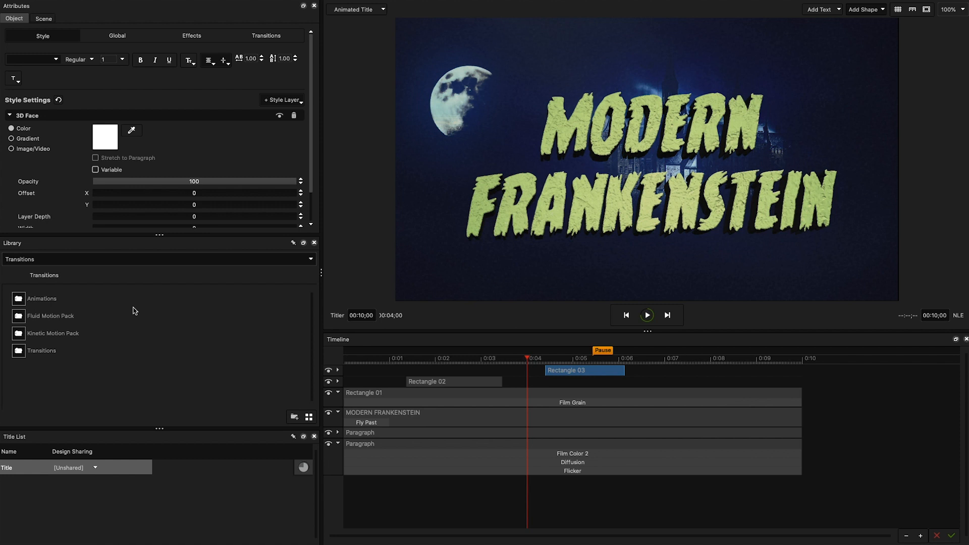
double_click(20, 300)
double_click(20, 300)
drag(19, 299, 552, 375)
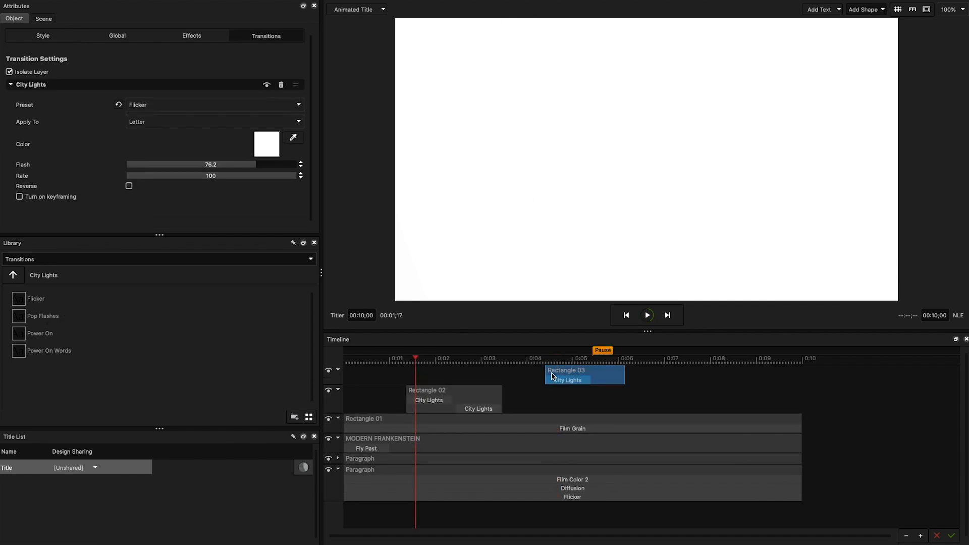
drag(554, 337, 617, 378)
drag(549, 373, 540, 373)
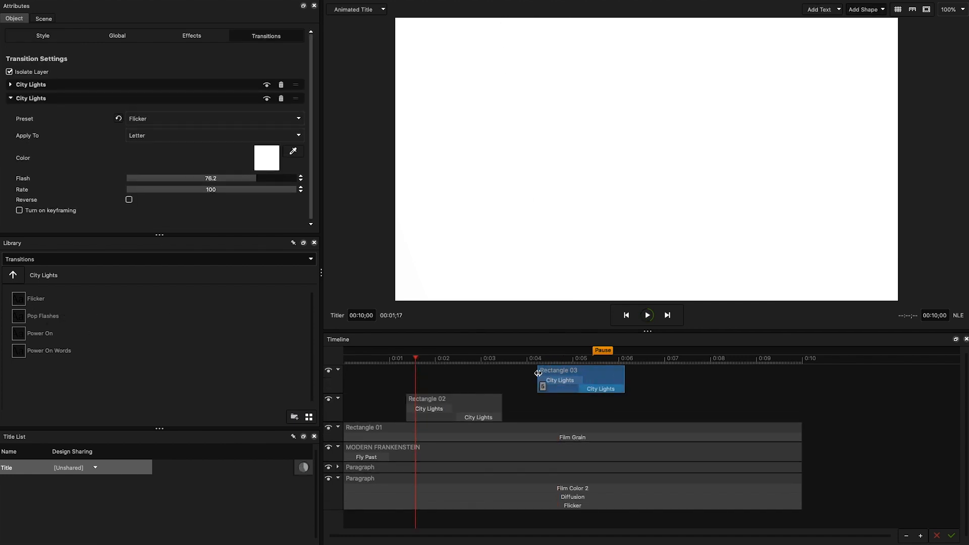
Step: Preview the flashes and trim the MODERN FRANKENSTEIN title's start to about 2.1 seconds, within the first flash
key(space)
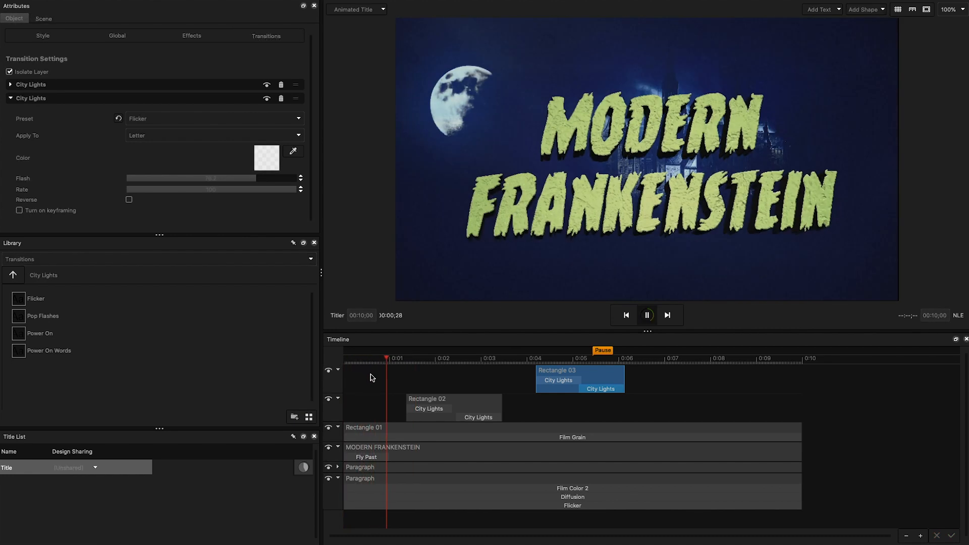
click(380, 409)
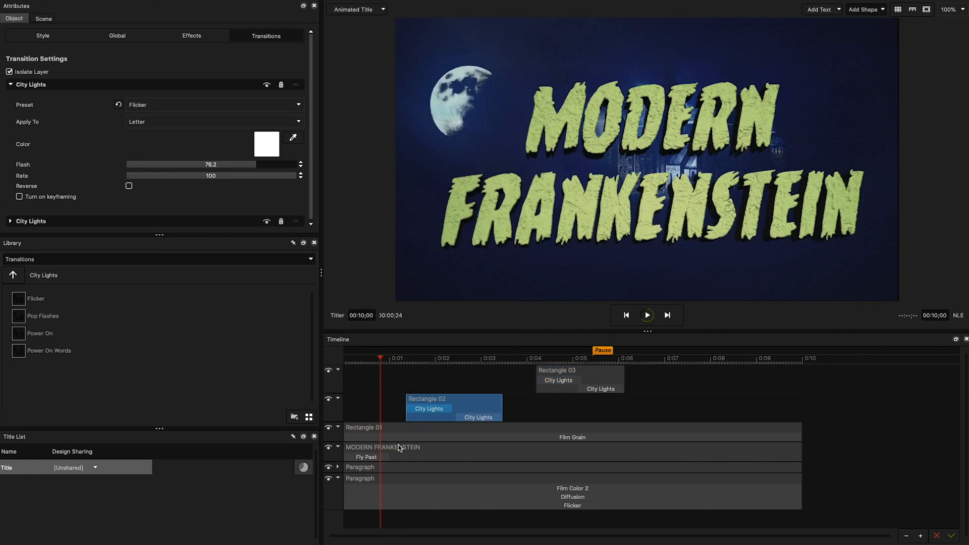
click(352, 451)
drag(384, 448, 440, 447)
drag(409, 363, 530, 372)
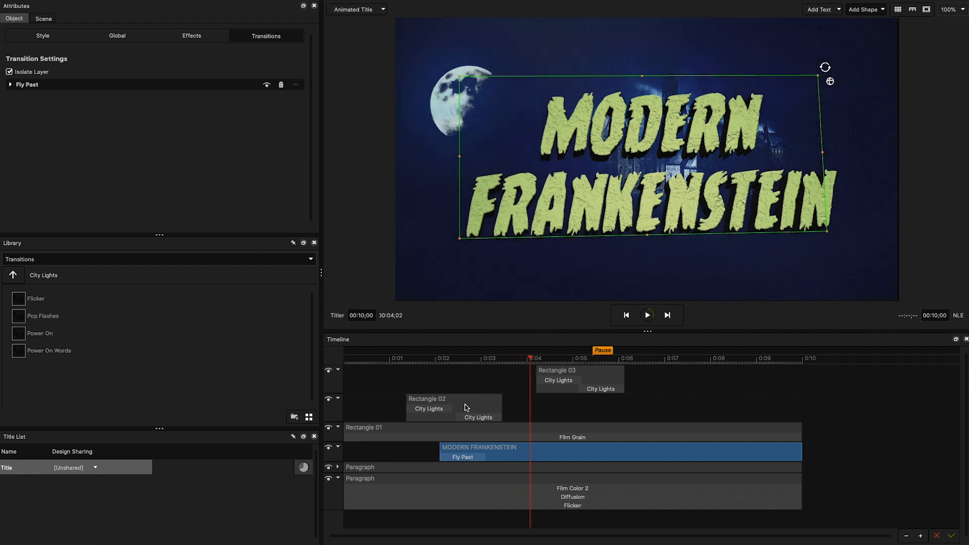
Step: Shorten the first white flash's City Lights transitions, trim its clip to about 1.7 to 3.2 seconds, and play back the title
drag(437, 409, 474, 417)
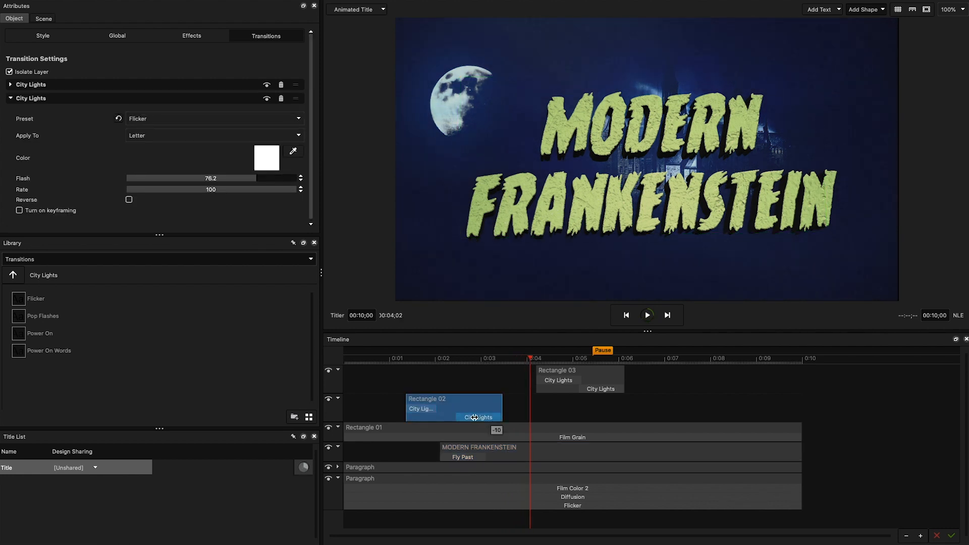
drag(477, 404, 478, 402)
click(411, 363)
key(space)
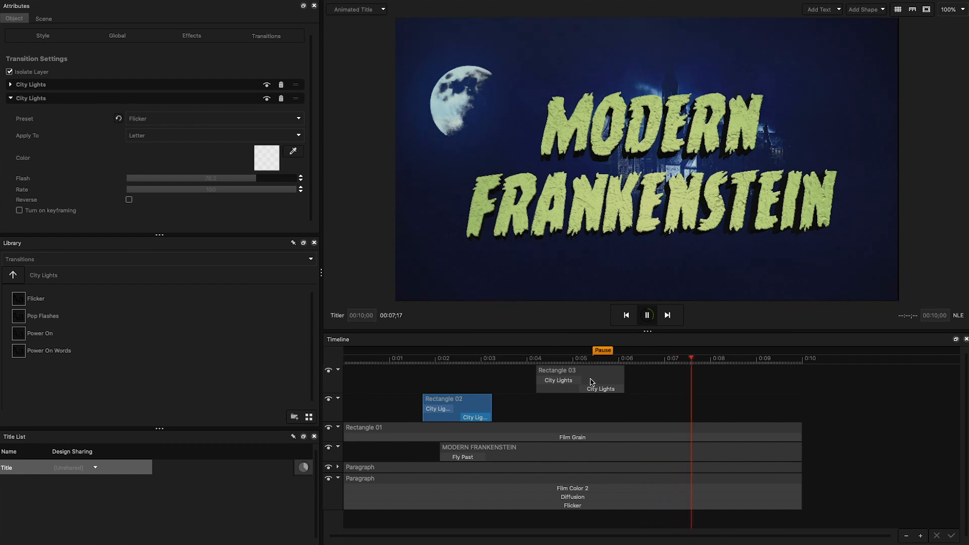
key(space)
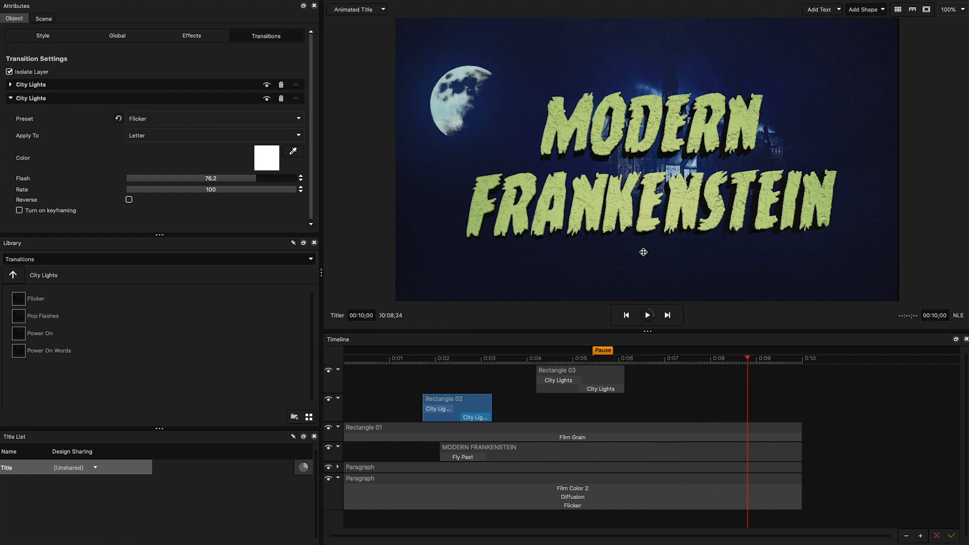
click(639, 222)
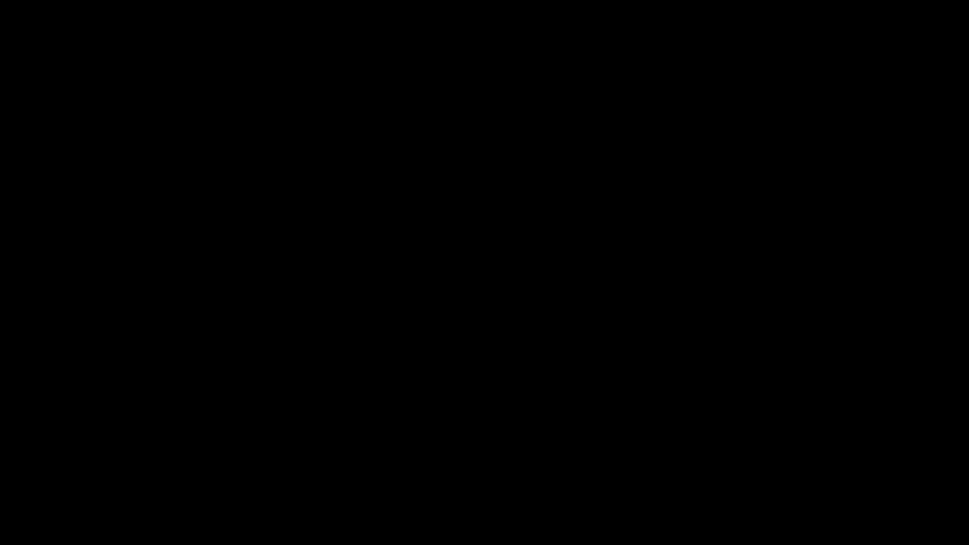